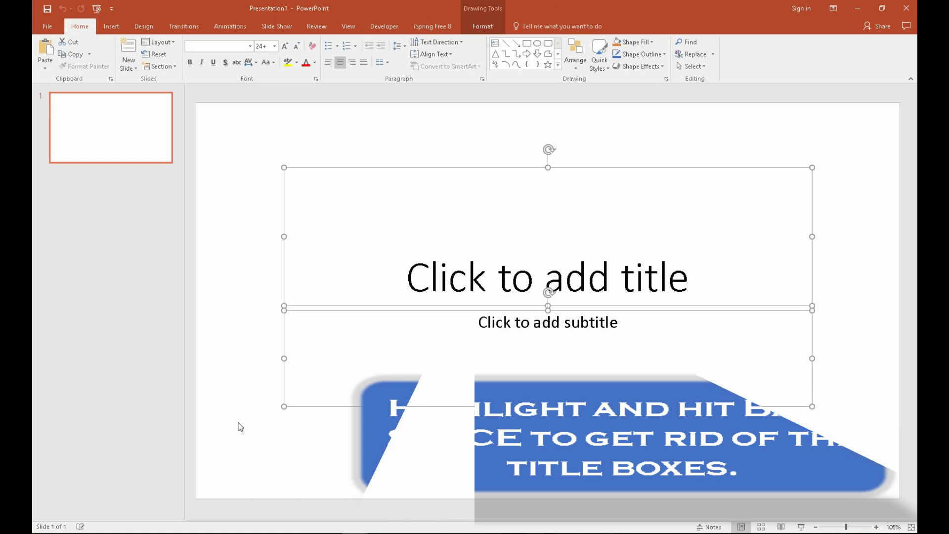
Step: Delete the title and subtitle placeholders from the first slide of Presentation1
key("Delete")
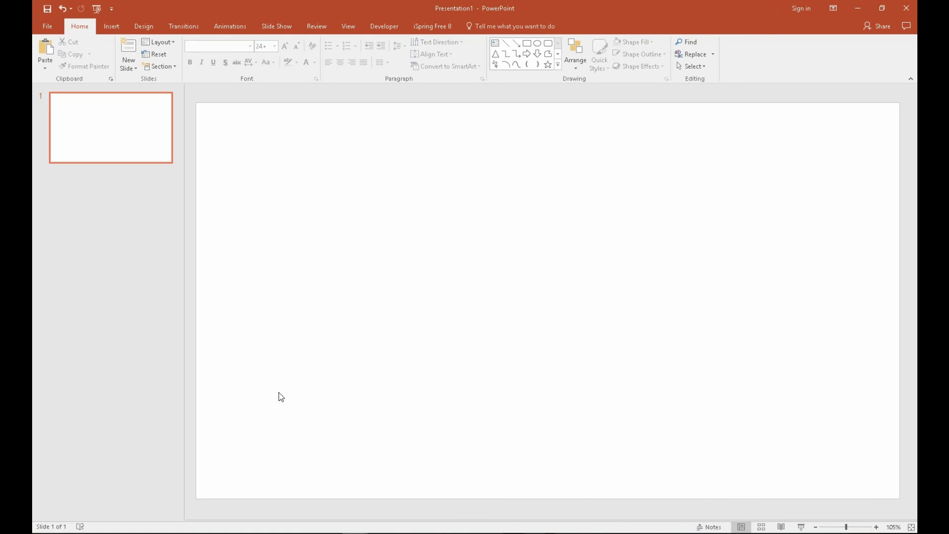
Step: In the Chrome new tab, search Google Images for 'soothing gifs'
mouse_move(331, 529)
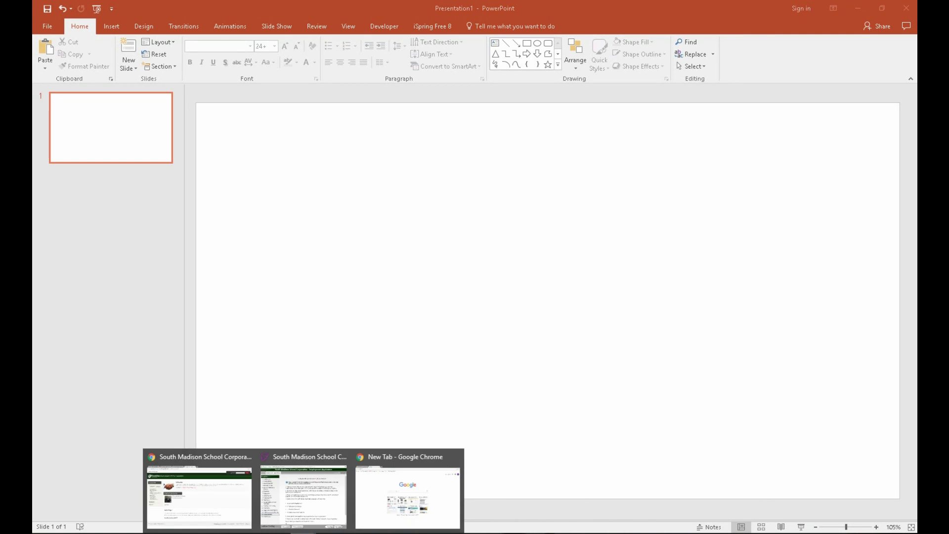
left_click(408, 486)
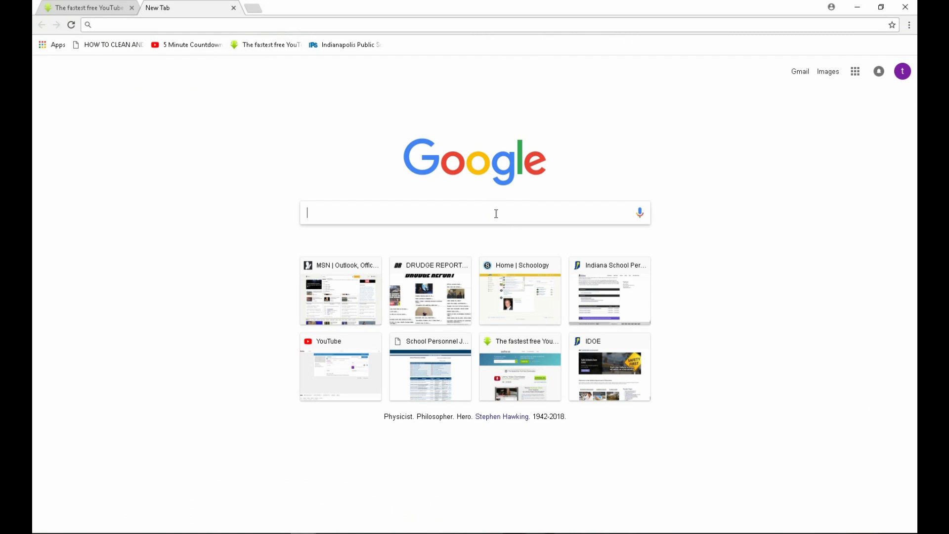
type("soothing gifs")
key("Return")
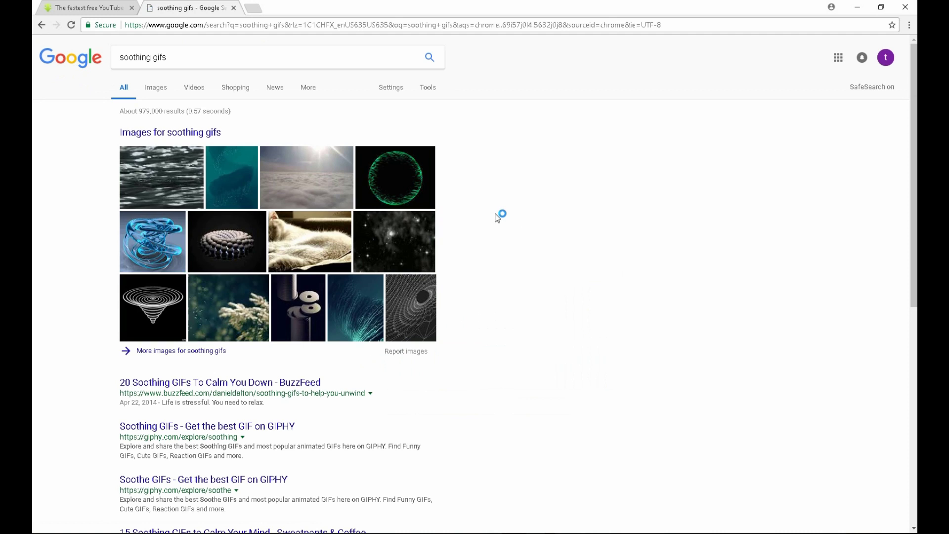
left_click(156, 89)
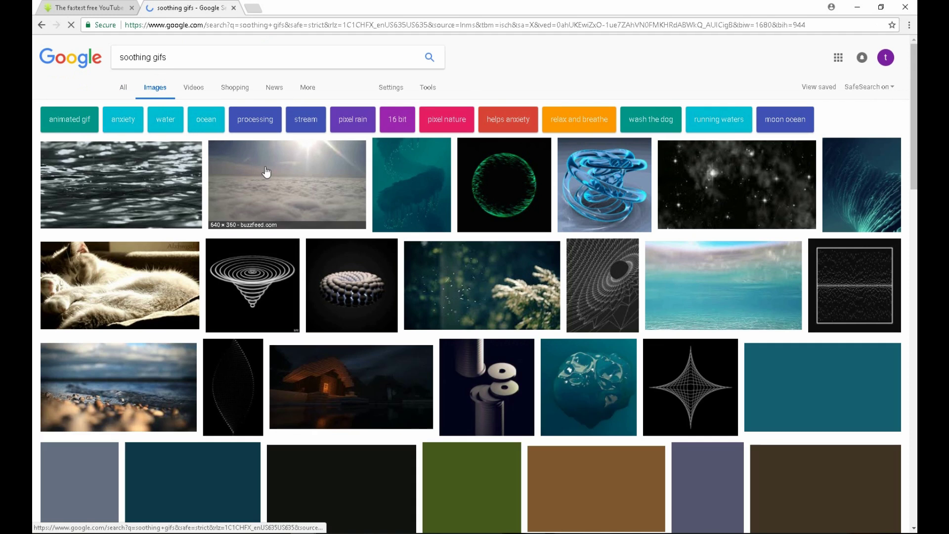
Step: Browse the results and open a larger preview of the turquoise sea GIF
scroll(426, 213, "down", 4)
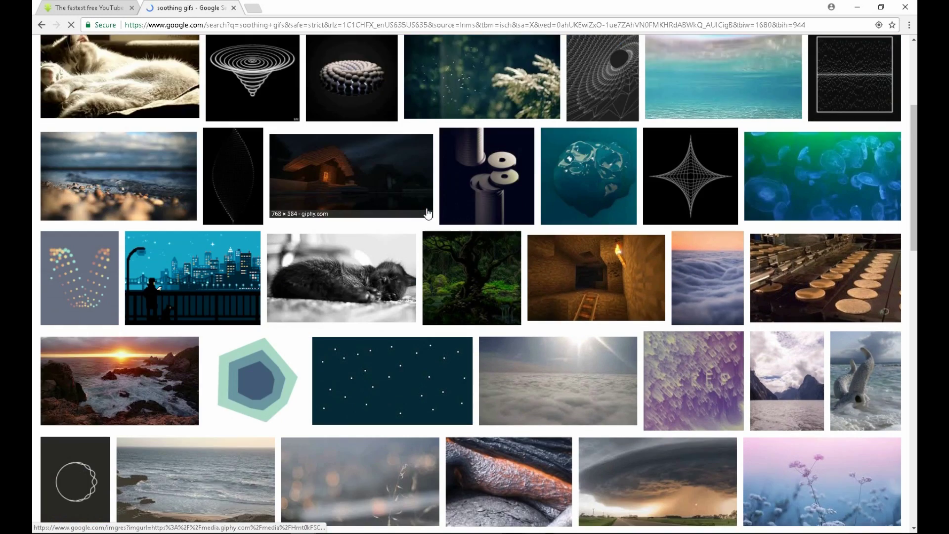
scroll(428, 212, "down", 10)
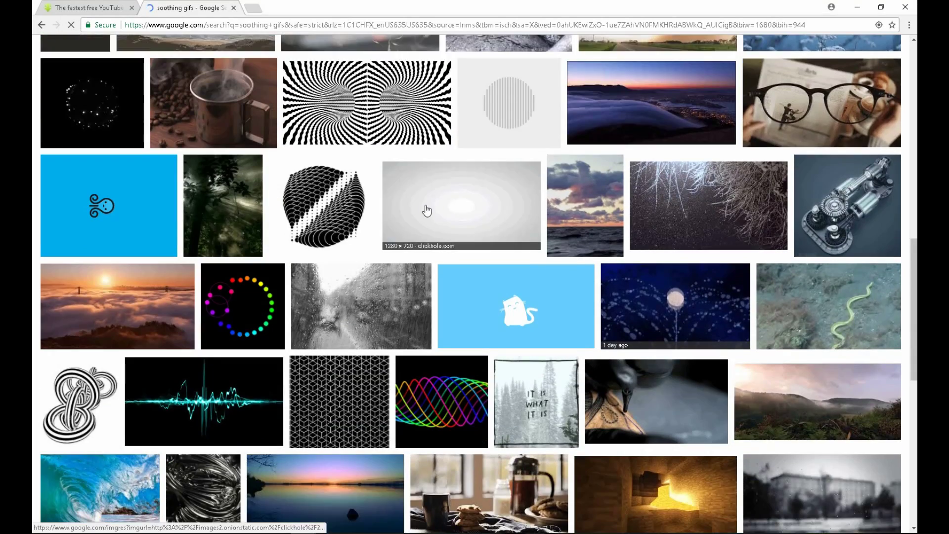
scroll(426, 211, "down", 2)
scroll(426, 208, "up", 1)
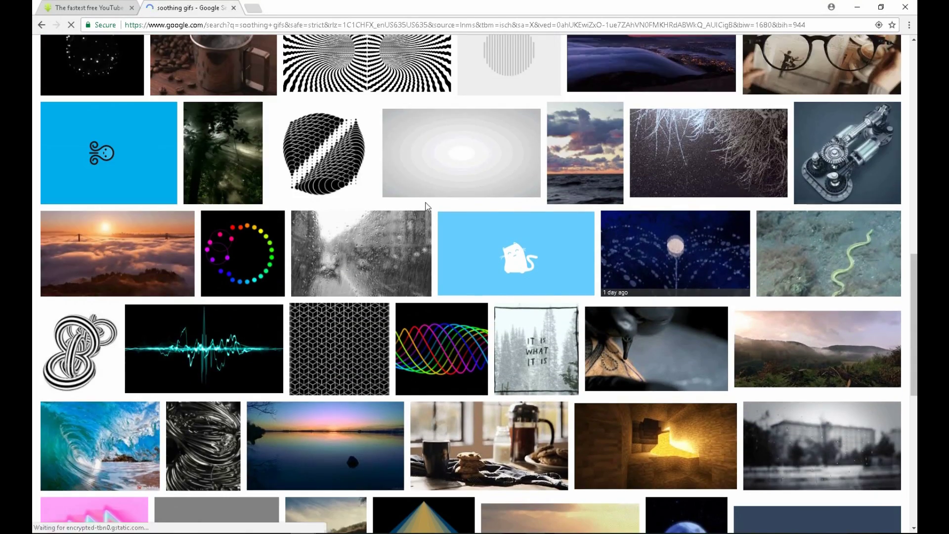
scroll(426, 208, "up", 12)
left_click(725, 180)
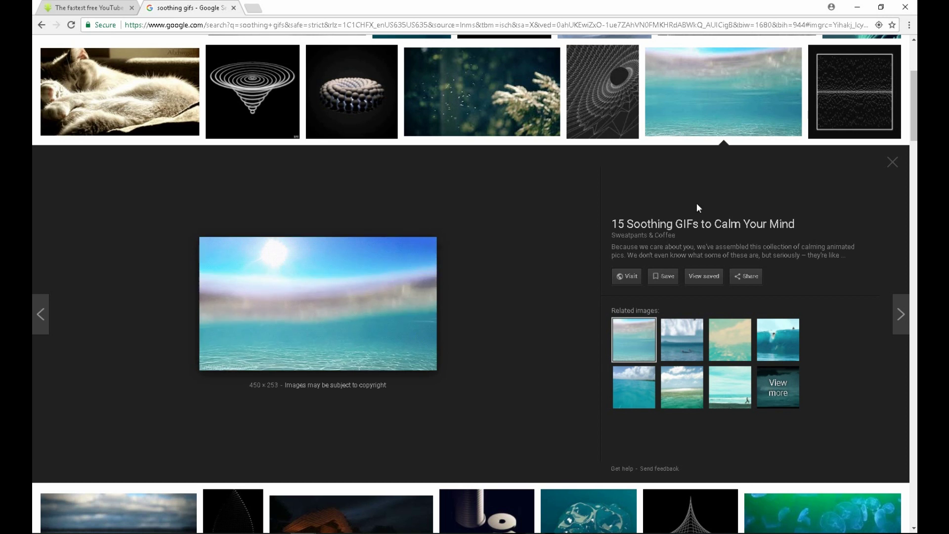
Step: Close the sea preview, check the sunset-over-lake GIF, then preview the sunset-over-rocks GIF
left_click(892, 162)
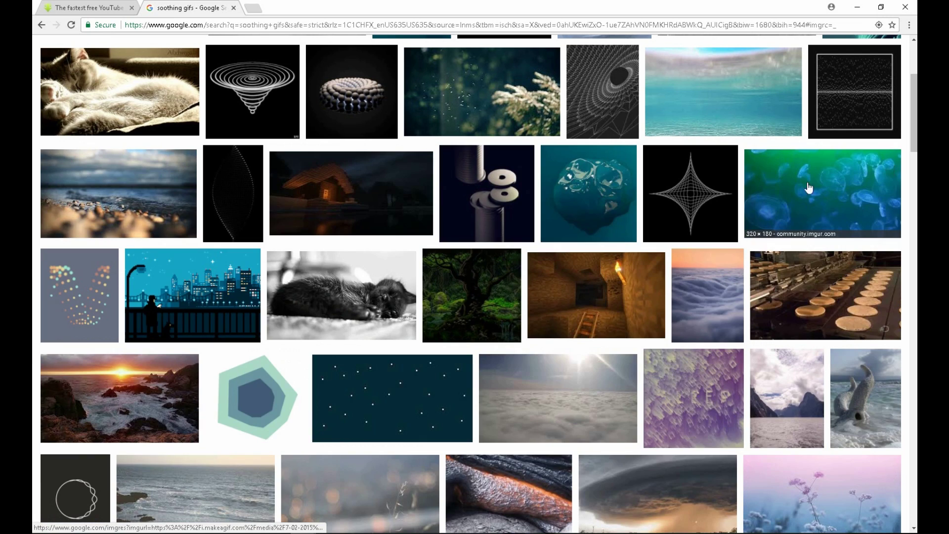
scroll(439, 261, "down", 10)
scroll(439, 261, "down", 1)
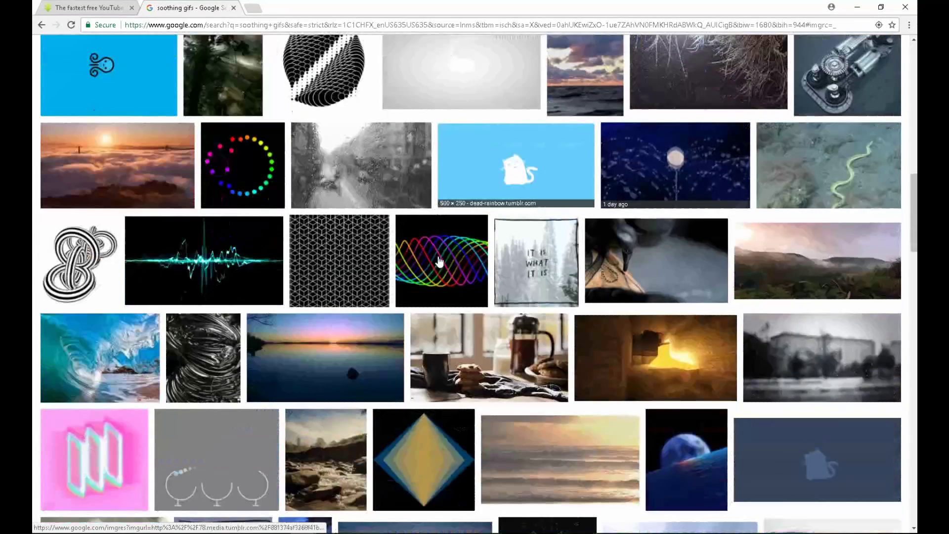
left_click(366, 346)
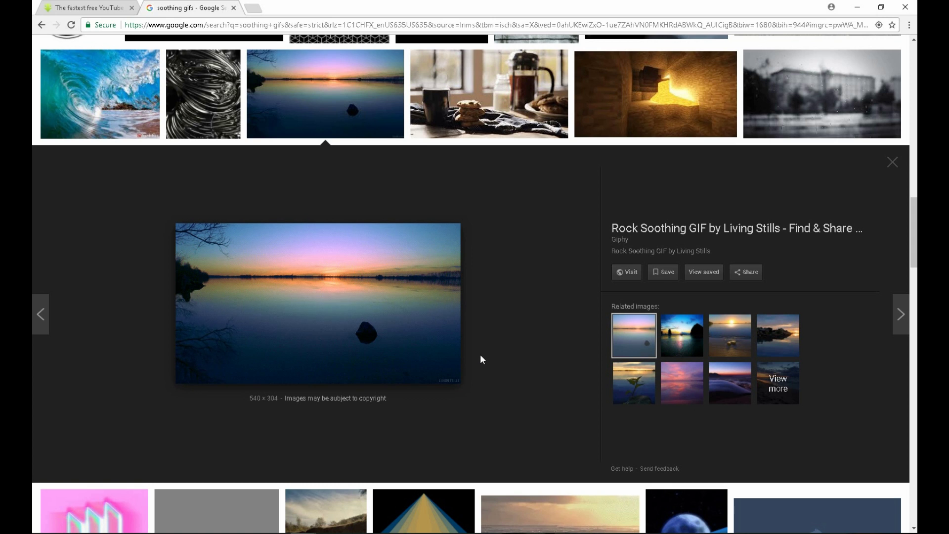
left_click(892, 162)
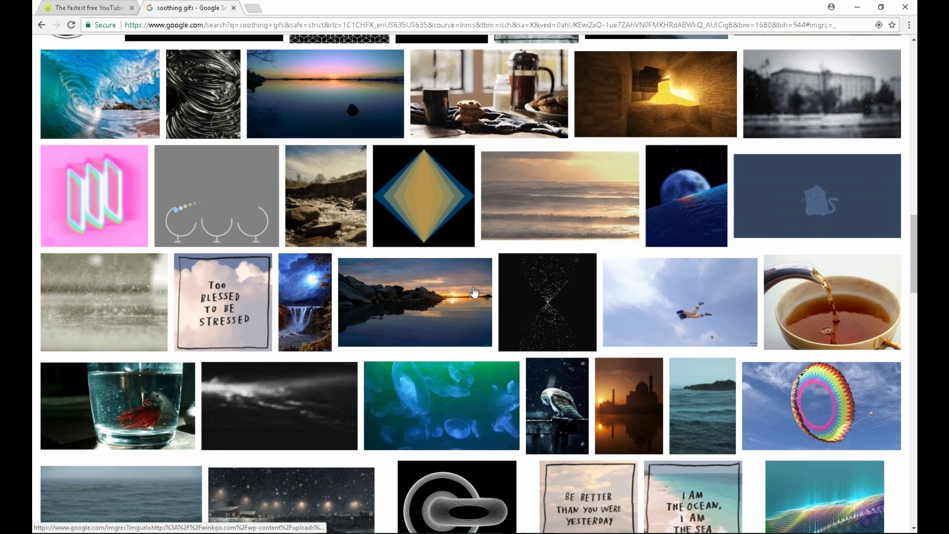
left_click(466, 297)
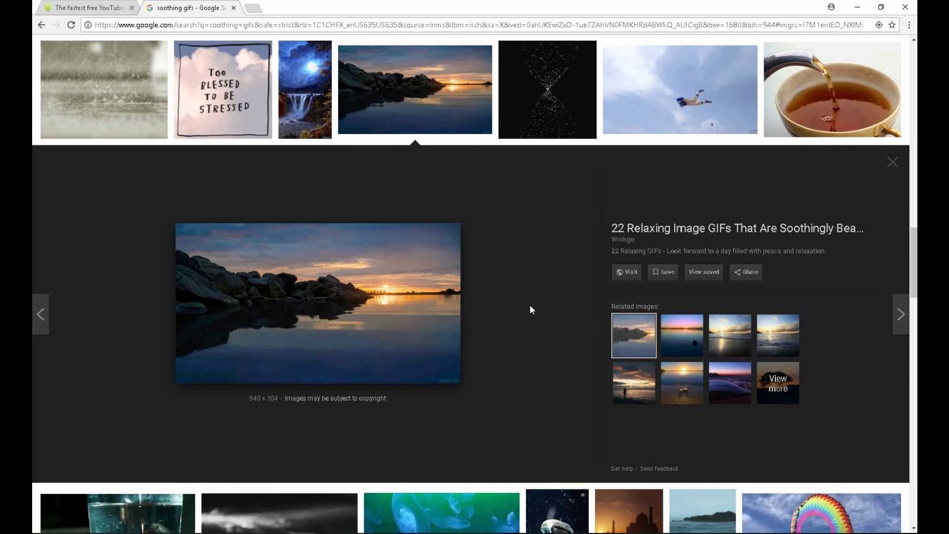
Step: Copy the sunset-over-rocks image and return to Presentation1 in PowerPoint
right_click(405, 292)
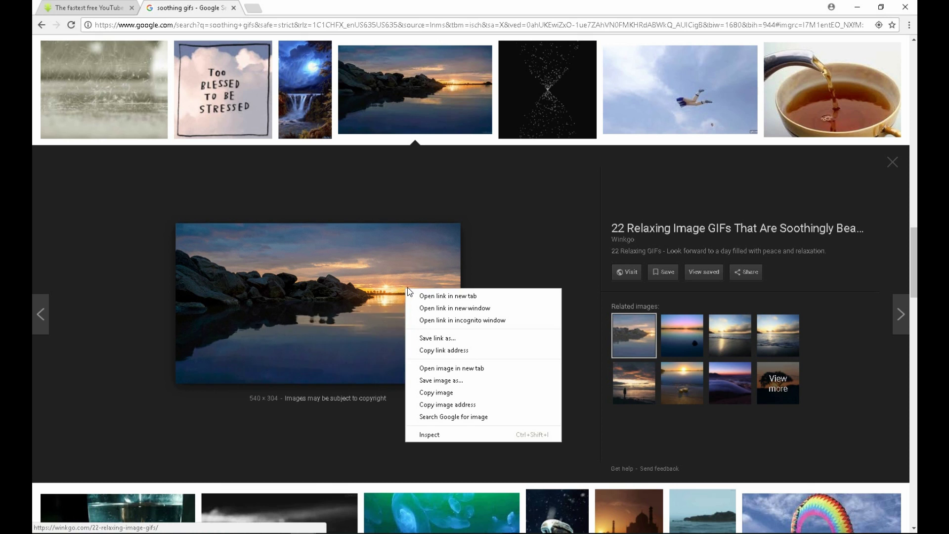
left_click(445, 392)
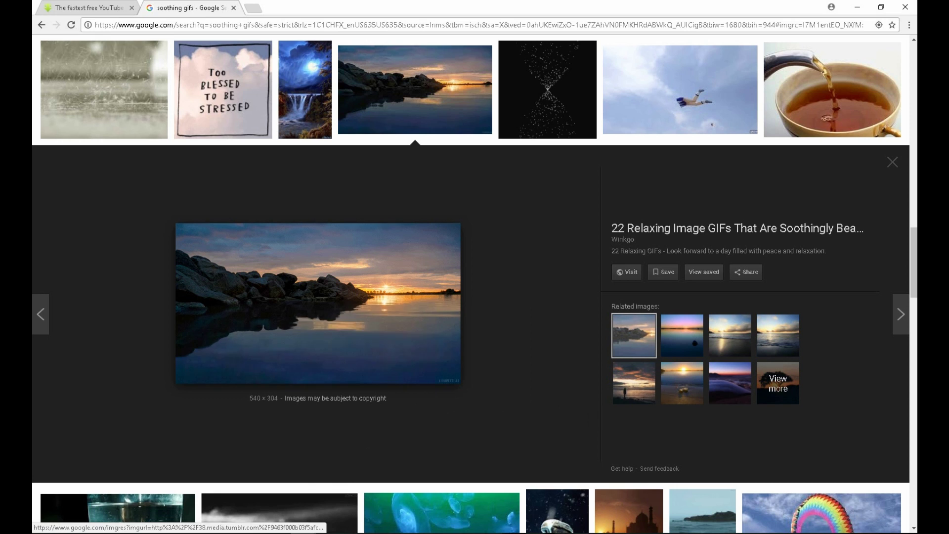
mouse_move(355, 533)
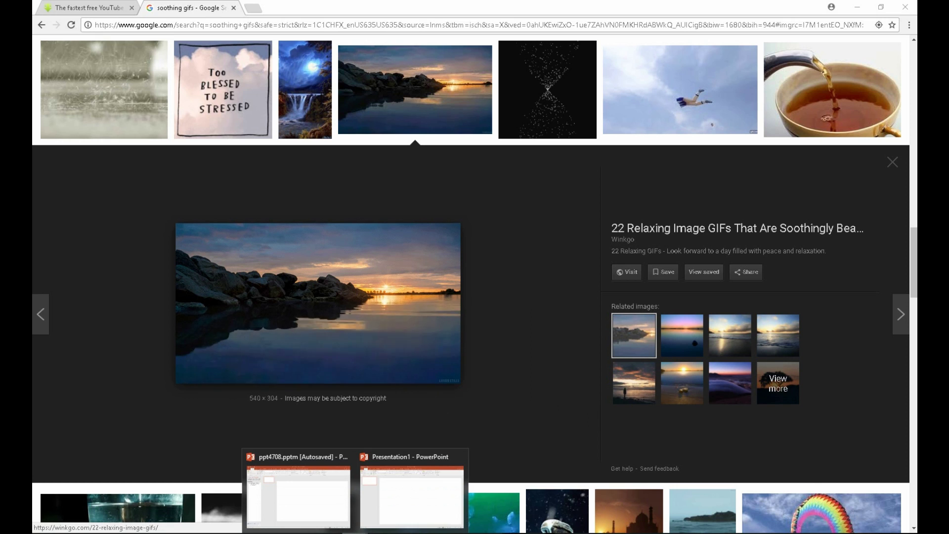
left_click(389, 509)
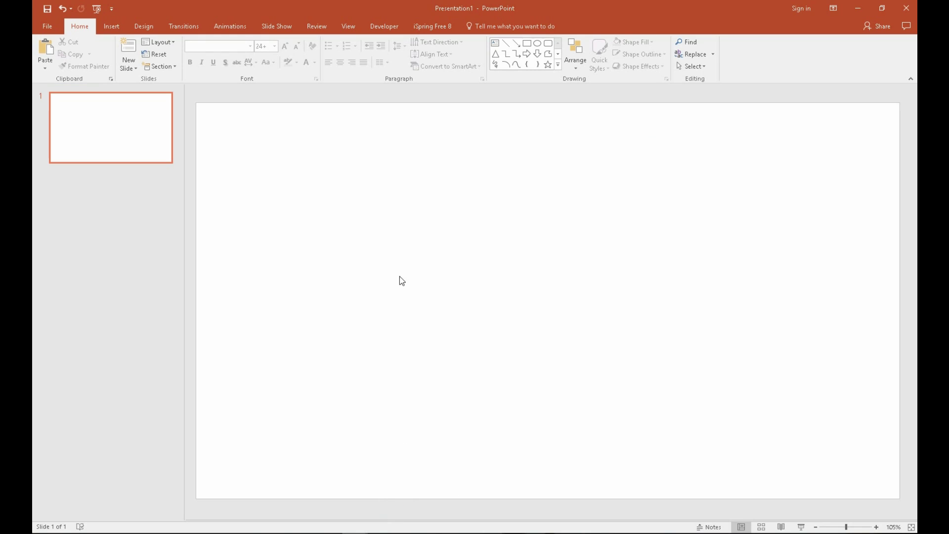
Step: Paste the sunset GIF, align it top-left, stretch it over the whole slide, dismiss Design Ideas
key("ctrl+v")
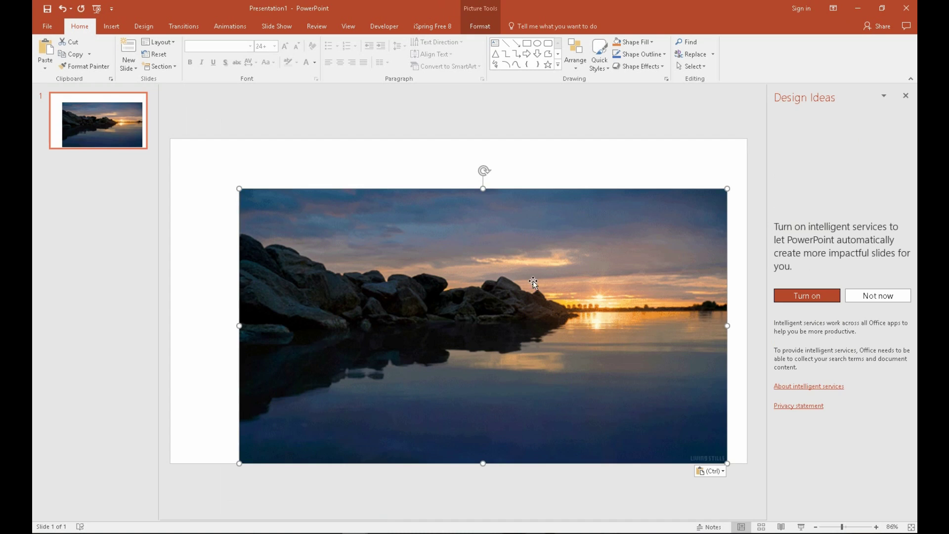
left_click_drag(538, 280, 464, 228)
left_click_drag(659, 413, 747, 464)
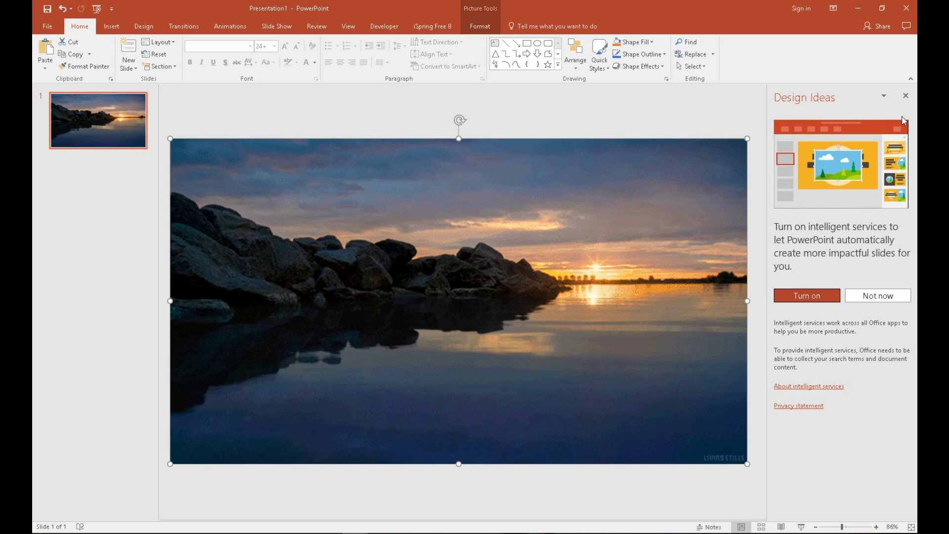
left_click(905, 96)
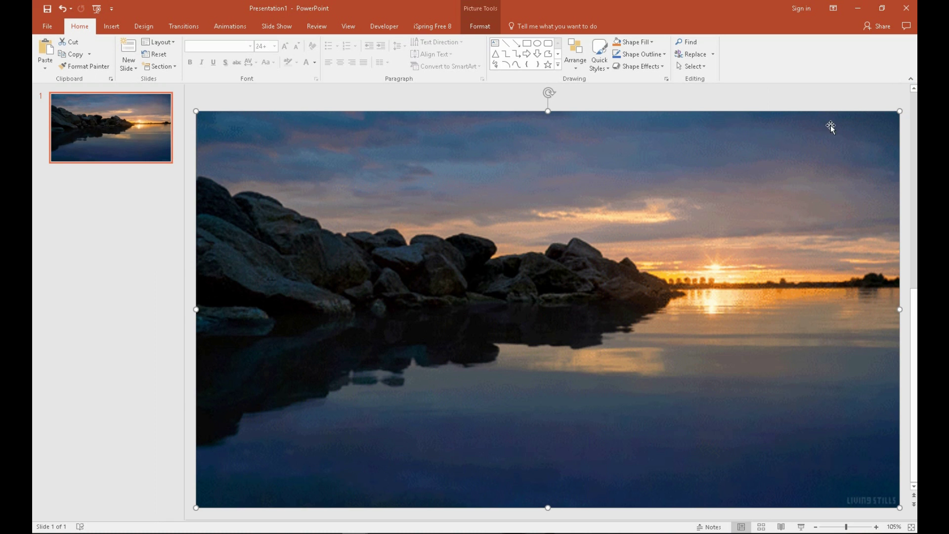
left_click(802, 528)
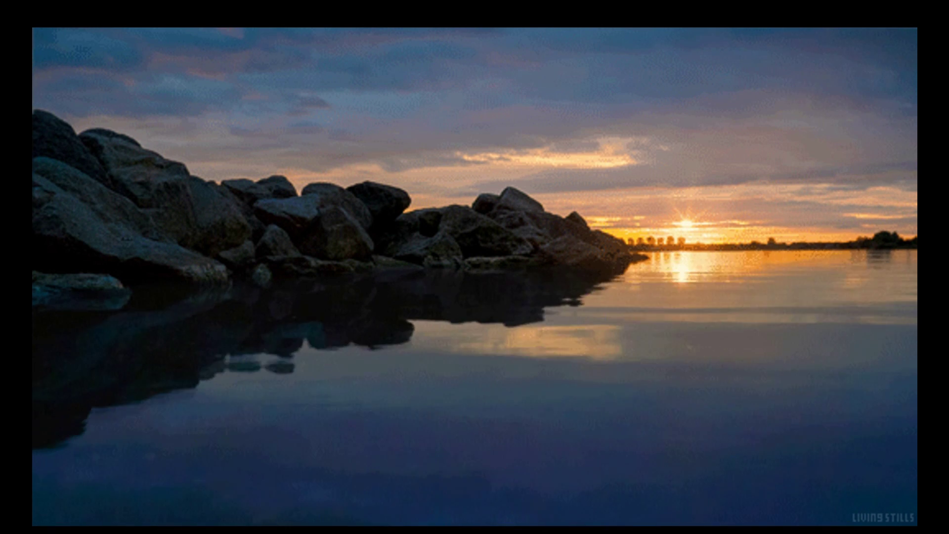
right_click(799, 435)
left_click(822, 428)
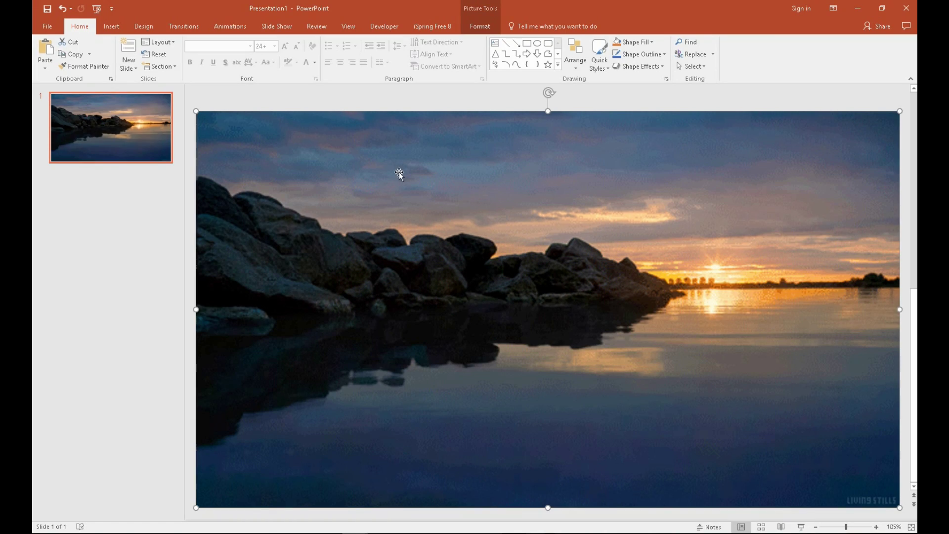
Step: Draw a text box across the upper right and type the two-line 'skin a cat' prompt
left_click(112, 29)
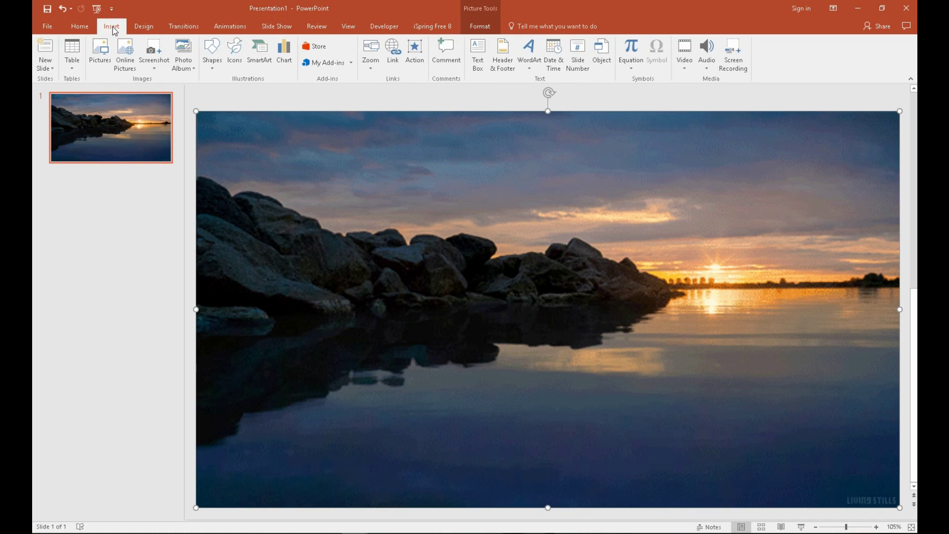
left_click(479, 61)
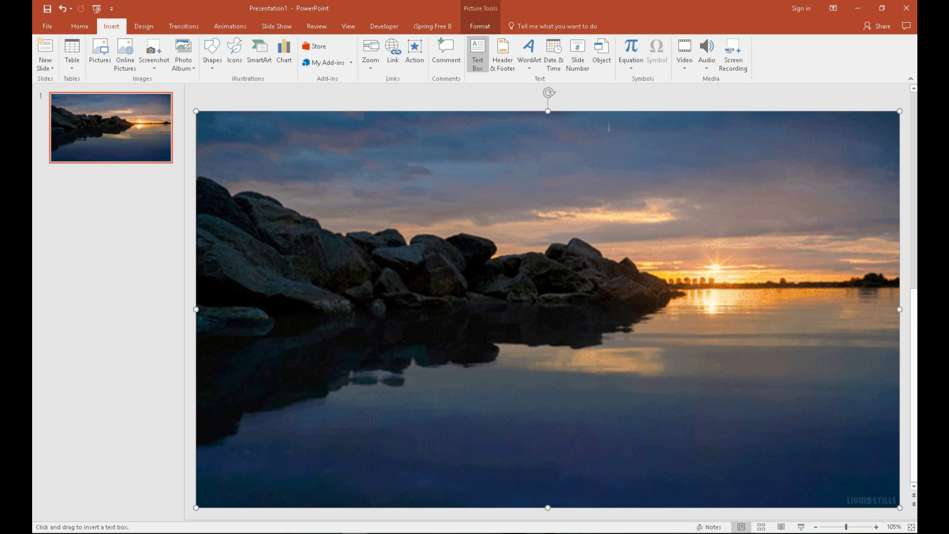
mouse_move(511, 124)
left_mouse_down()
mouse_move(544, 158)
mouse_move(773, 183)
mouse_move(887, 180)
left_mouse_up()
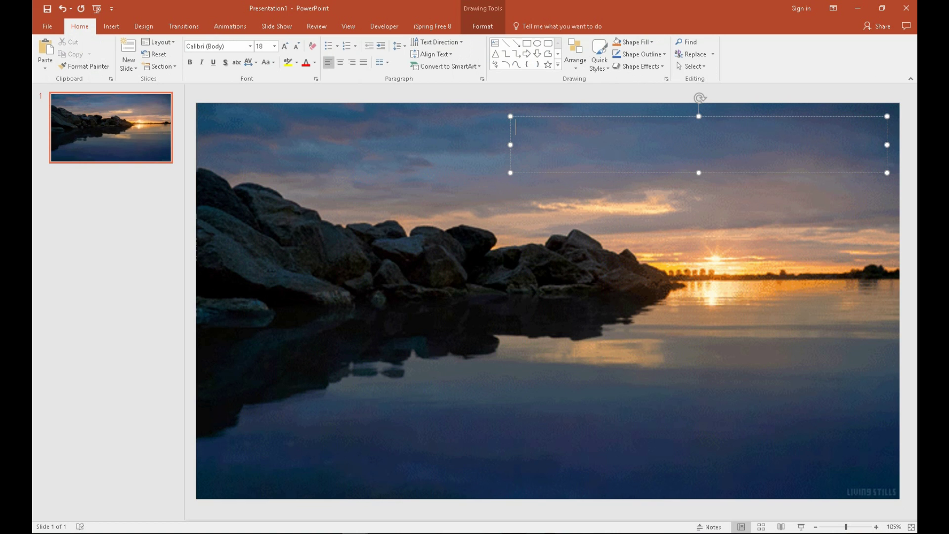
type("Li")
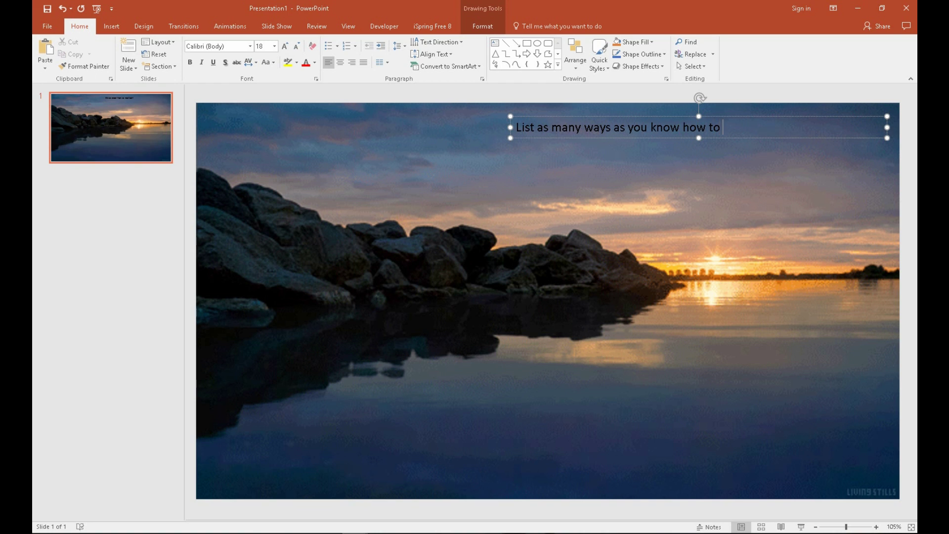
type(".")
key("Return")
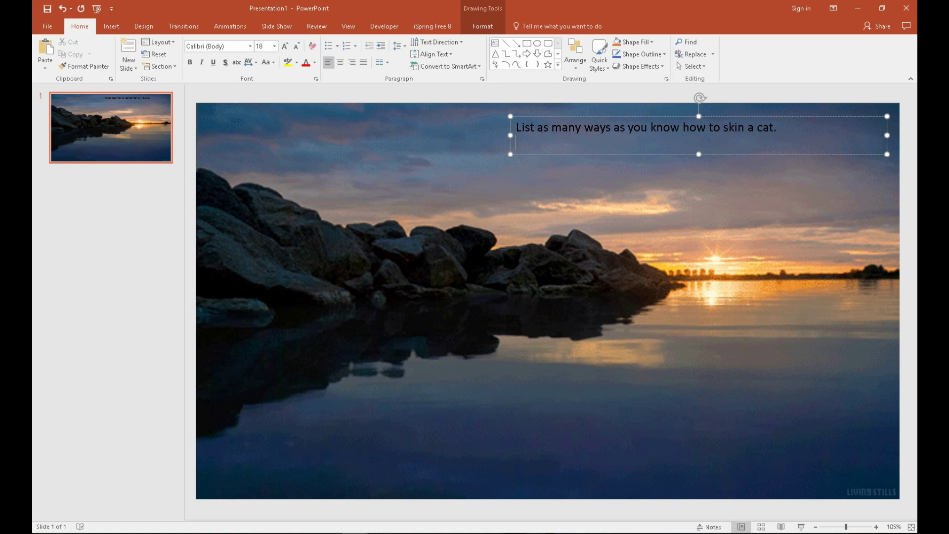
type("Also, tell why you would want to skin a cat.")
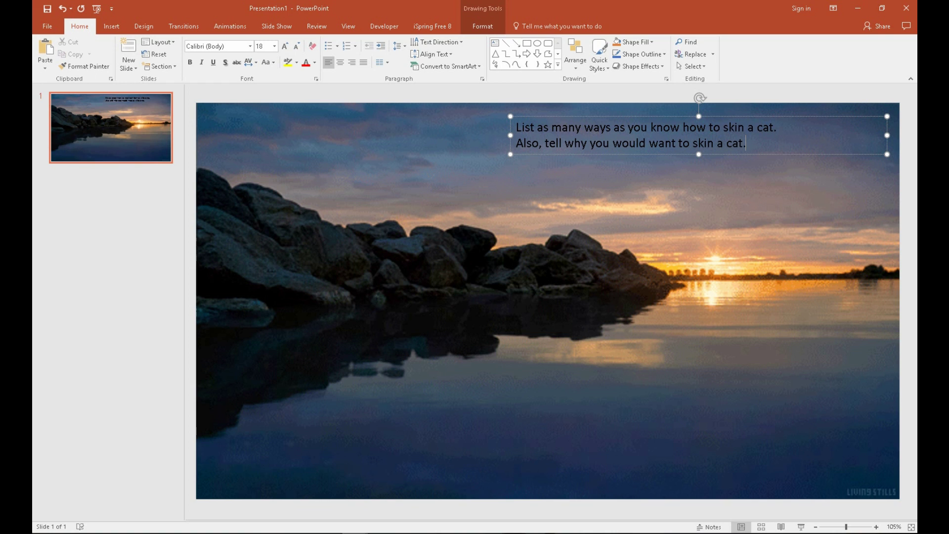
Step: Make the prompt text white and bold, enlarge it to 28, and resize the text box
left_click(628, 154)
left_click(315, 62)
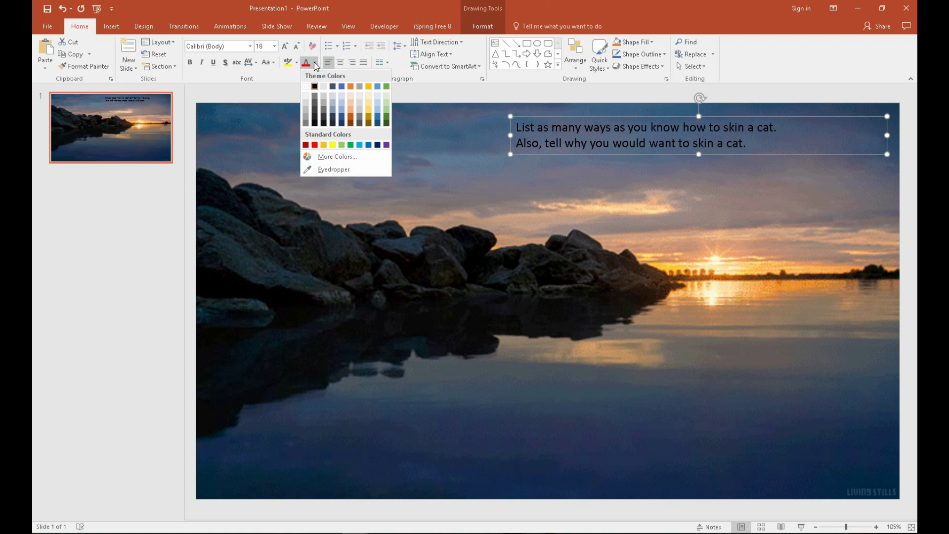
left_click(305, 87)
left_click(191, 63)
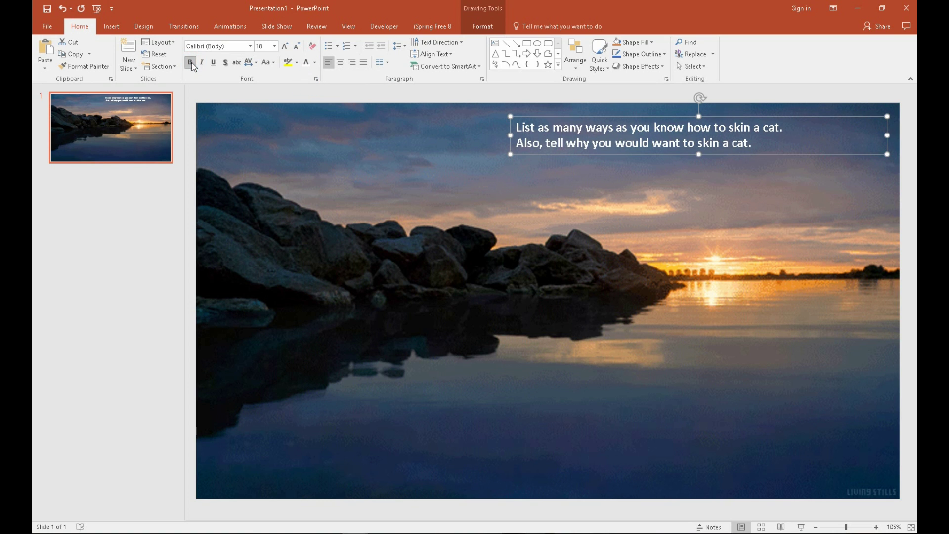
left_click(285, 46)
left_click(284, 46)
left_click(285, 46)
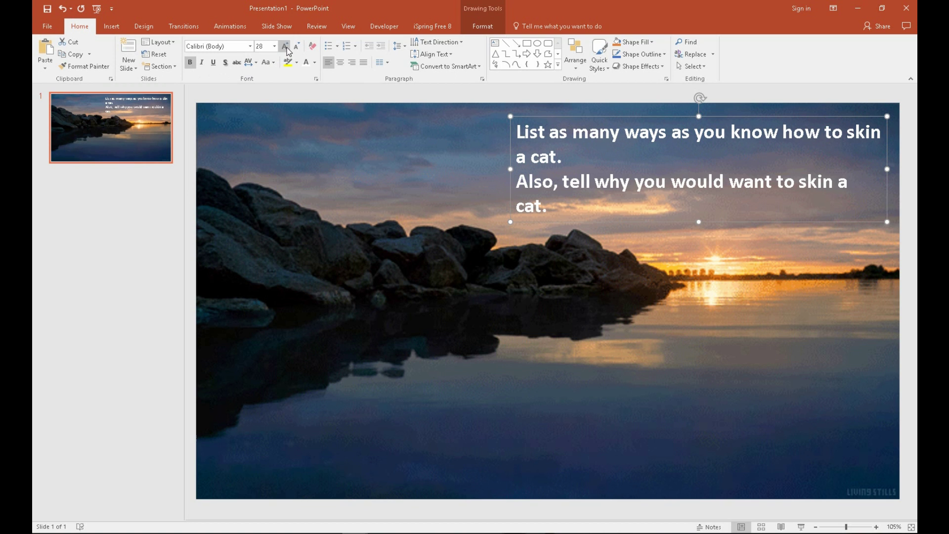
left_click_drag(507, 169, 368, 159)
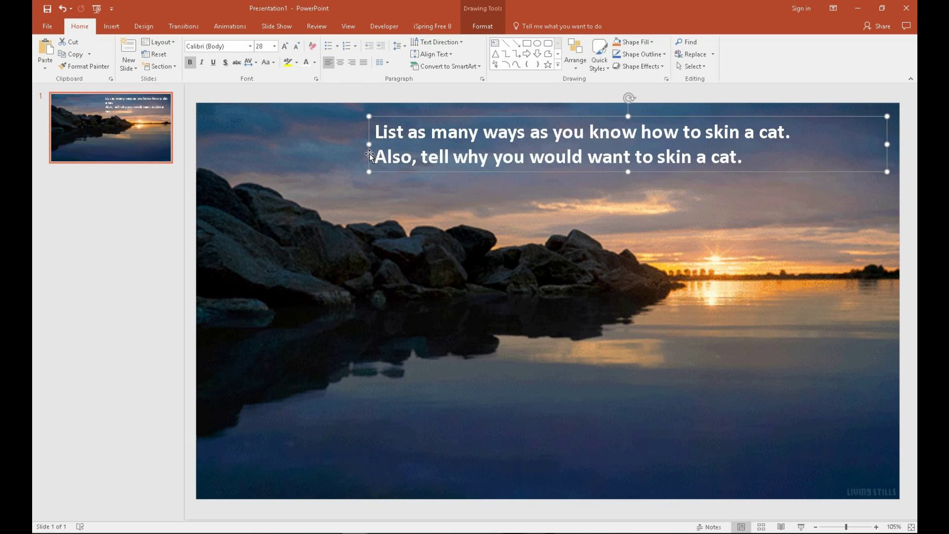
left_click_drag(887, 143, 852, 164)
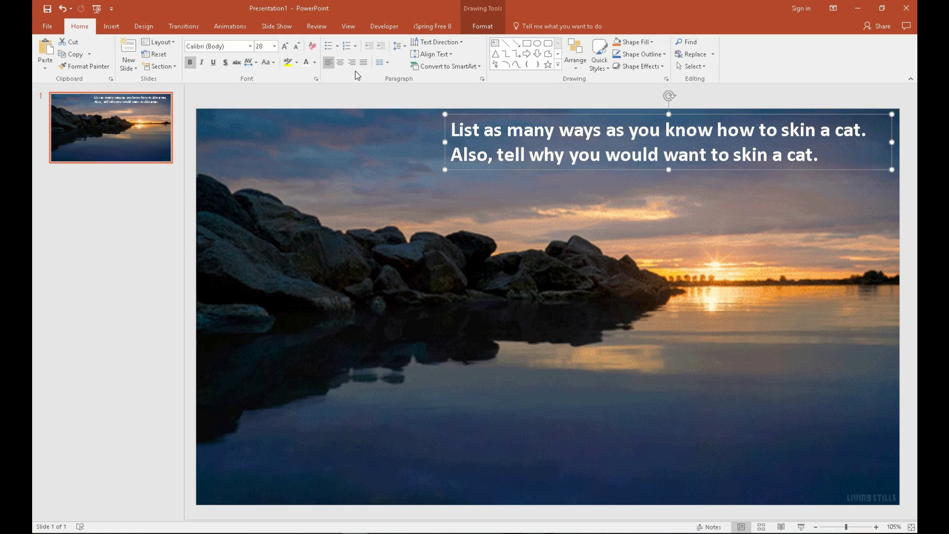
Step: Switch the prompt to Arial Black at 24 pt and reshape the box to two lines
left_click(250, 47)
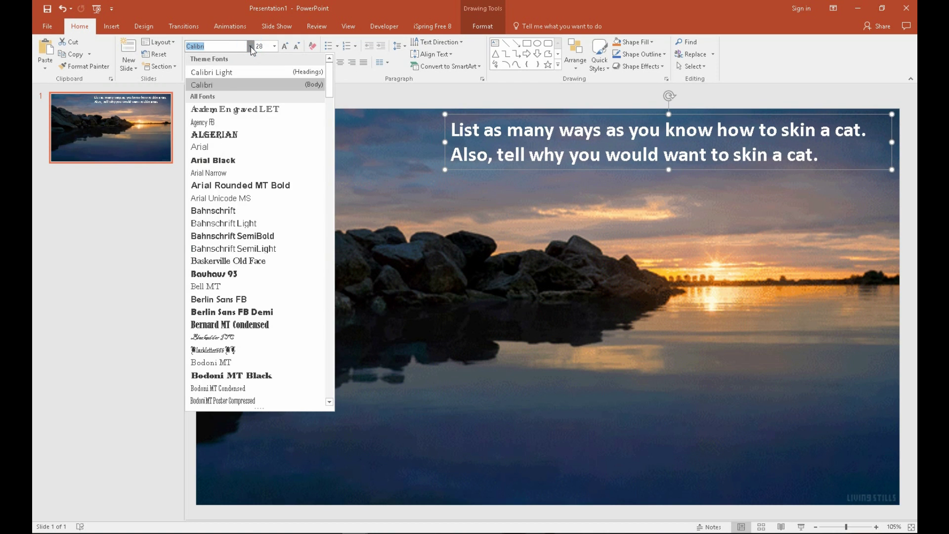
left_click(245, 163)
left_click_drag(445, 167, 350, 166)
left_click(297, 46)
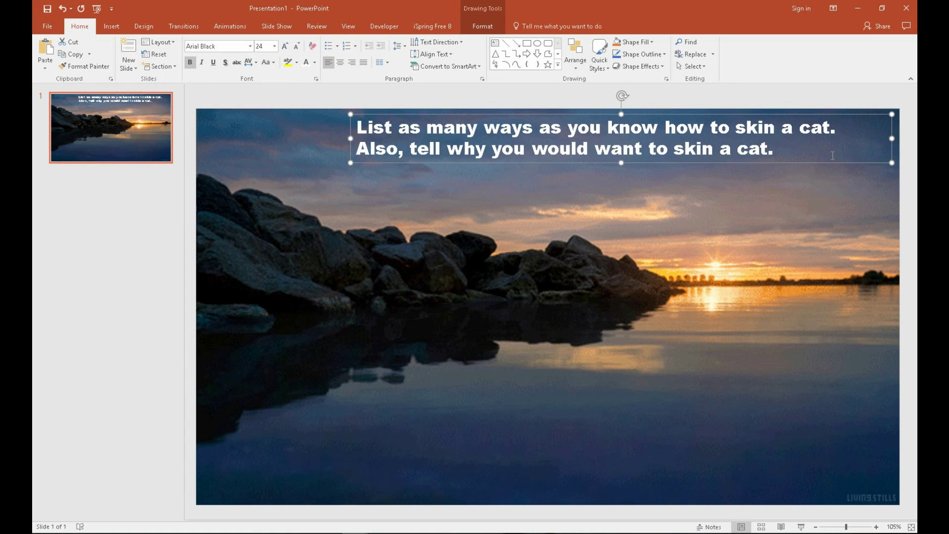
left_click_drag(891, 138, 864, 157)
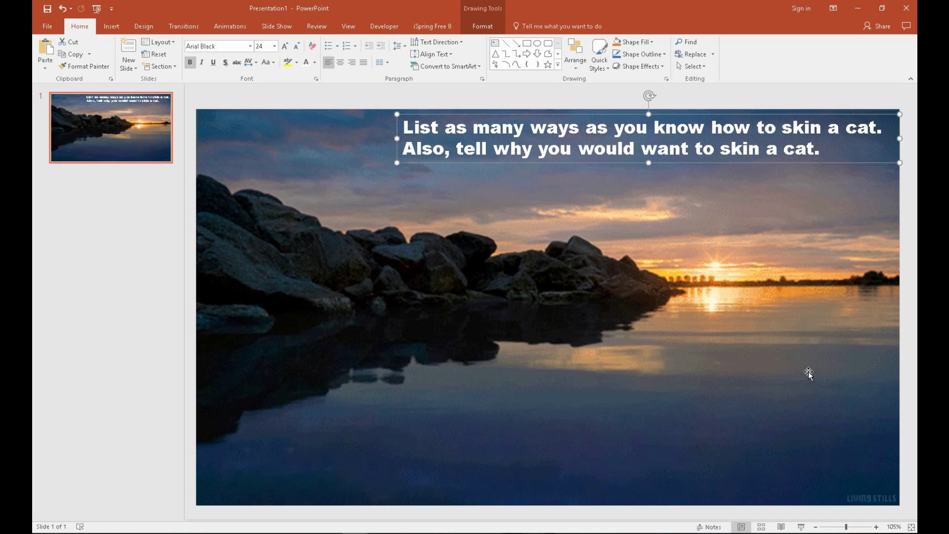
Step: Preview the slide as a slide show, end the show, and minimize PowerPoint
left_click(801, 526)
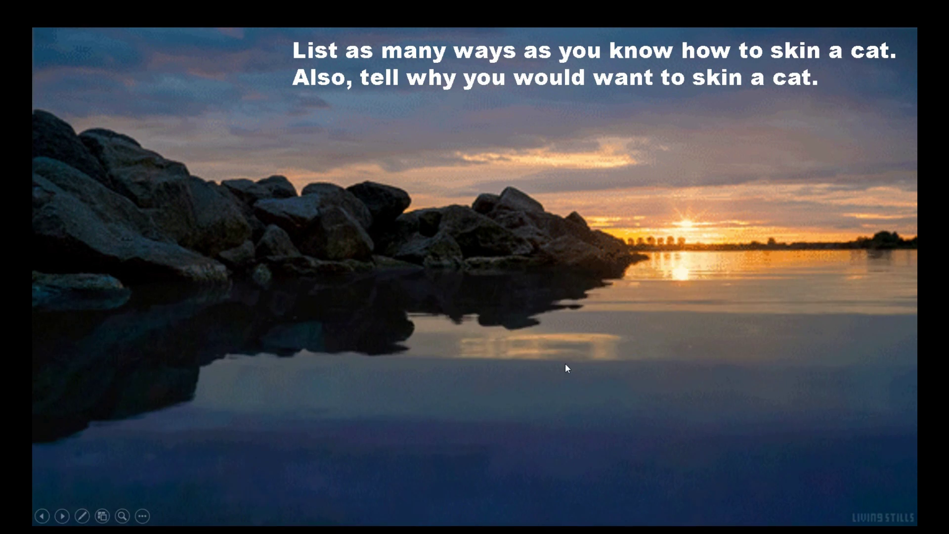
right_click(597, 381)
left_click(629, 376)
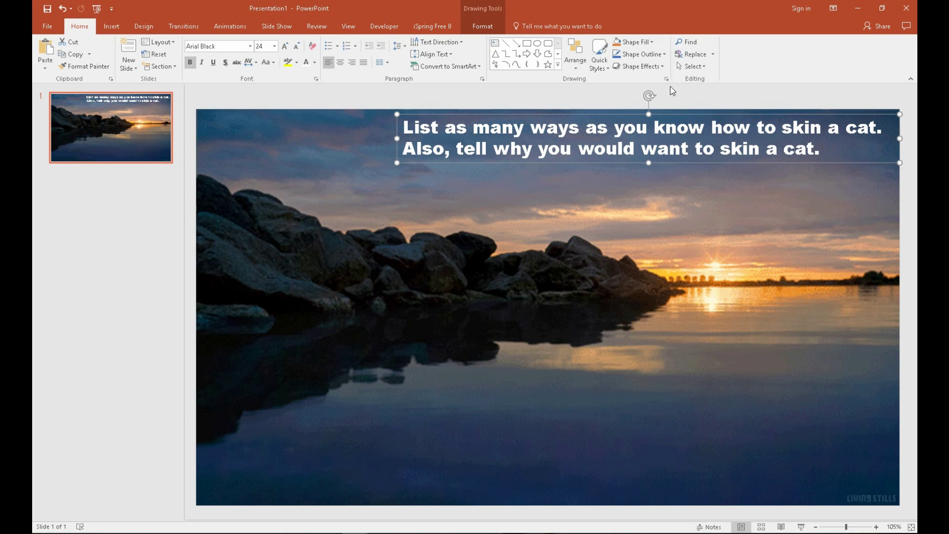
left_click(859, 9)
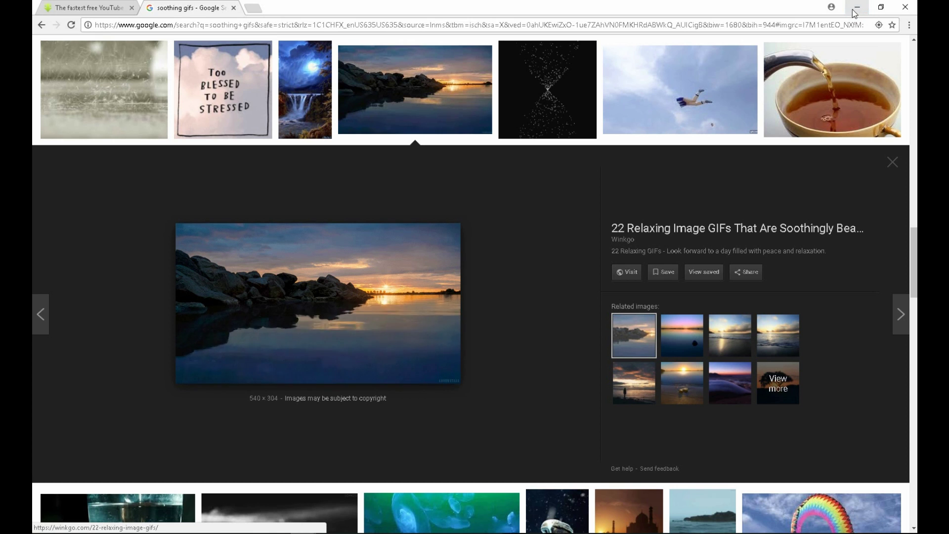
Step: Replace the browser address with 'you' to load youtube.com
left_click(297, 26)
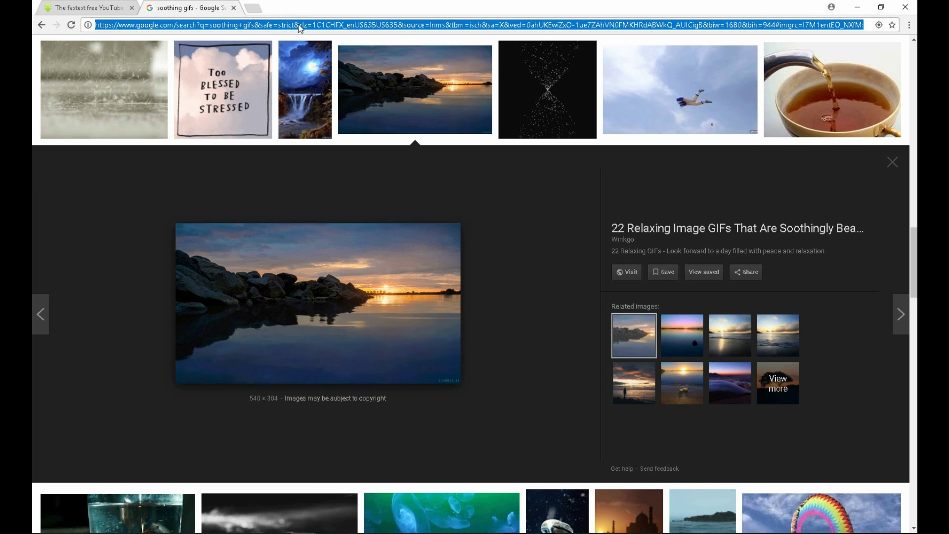
type("youtube.com")
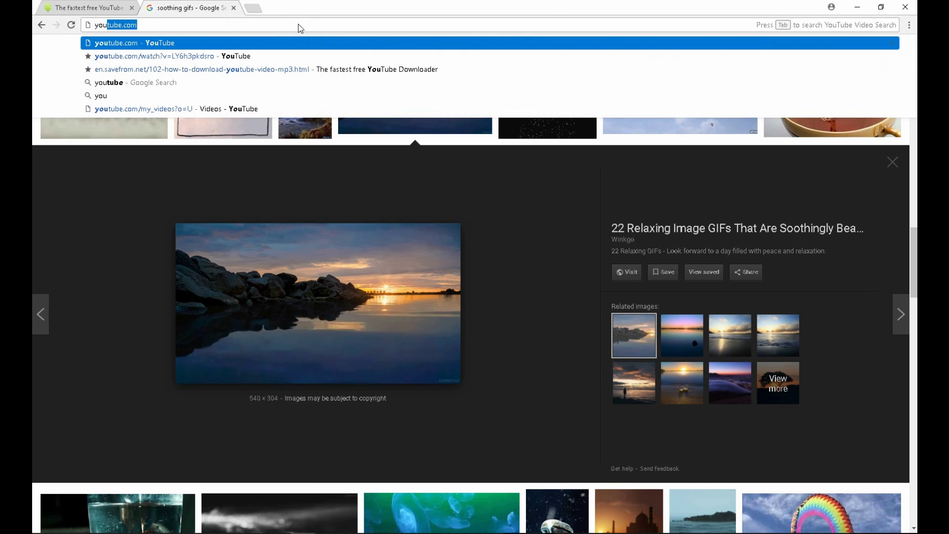
key("Return")
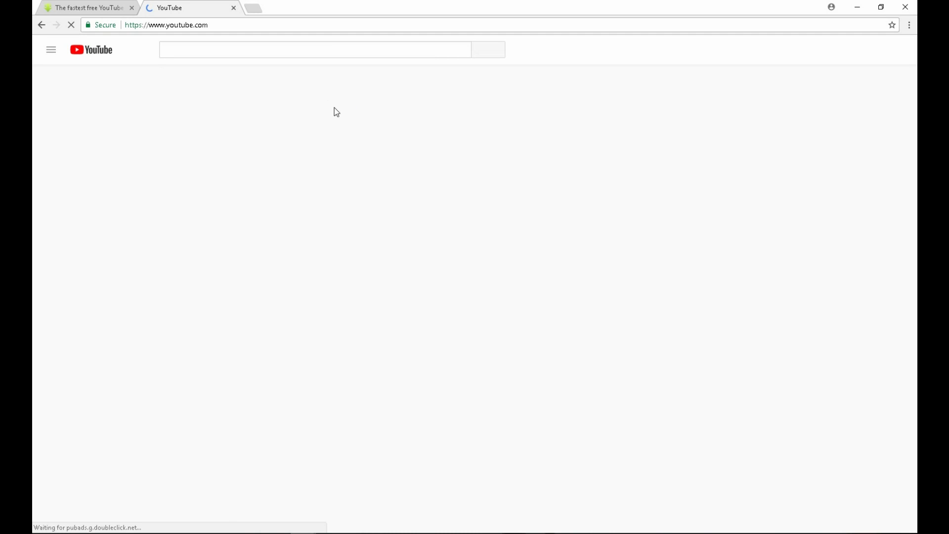
Step: Search YouTube for 'countdown timer 5 minutes with sound effect' and open the 5 Minute Countdown Timer video
left_click(316, 47)
type("countdown")
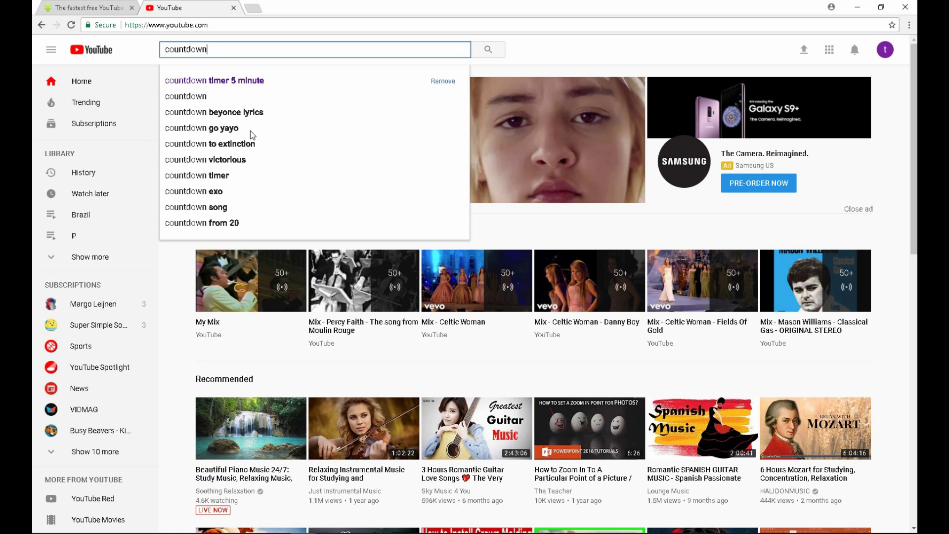
left_click(307, 80)
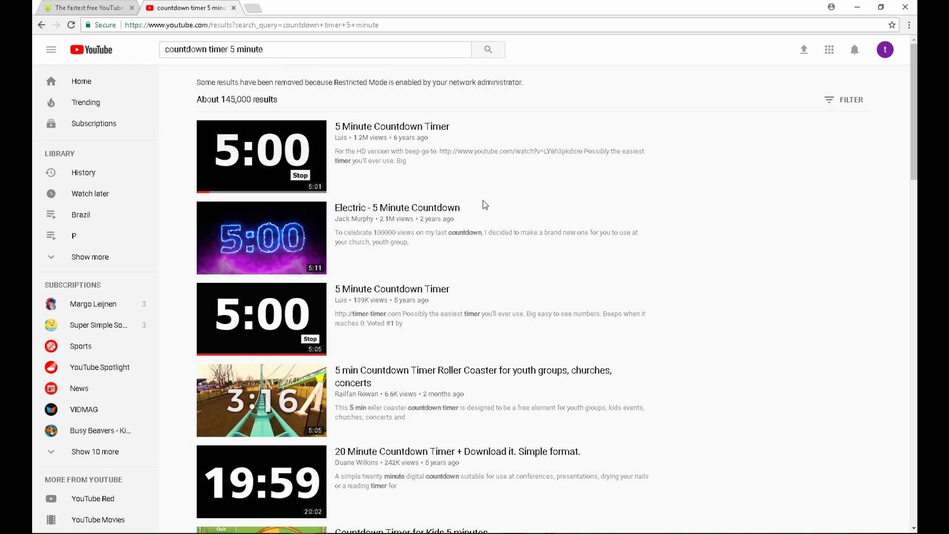
left_click(316, 50)
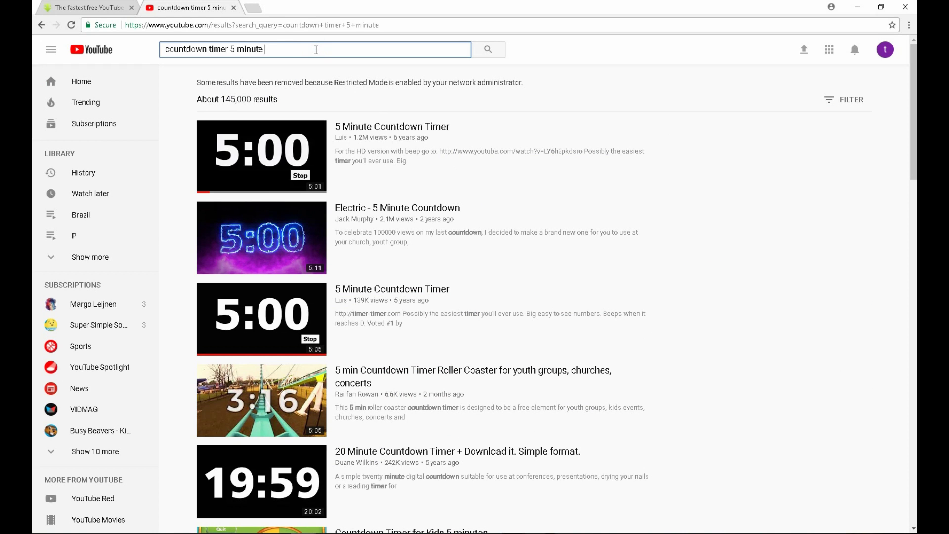
type("with")
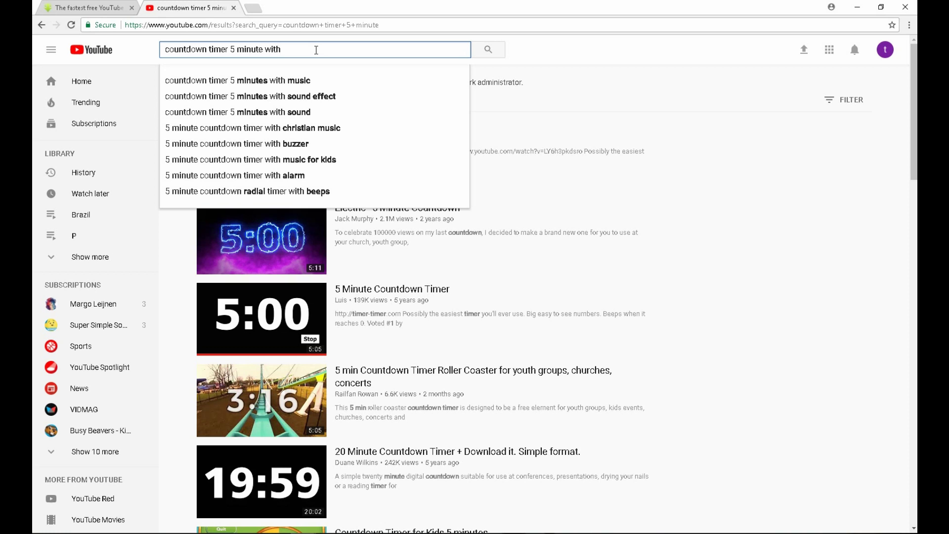
left_click(346, 94)
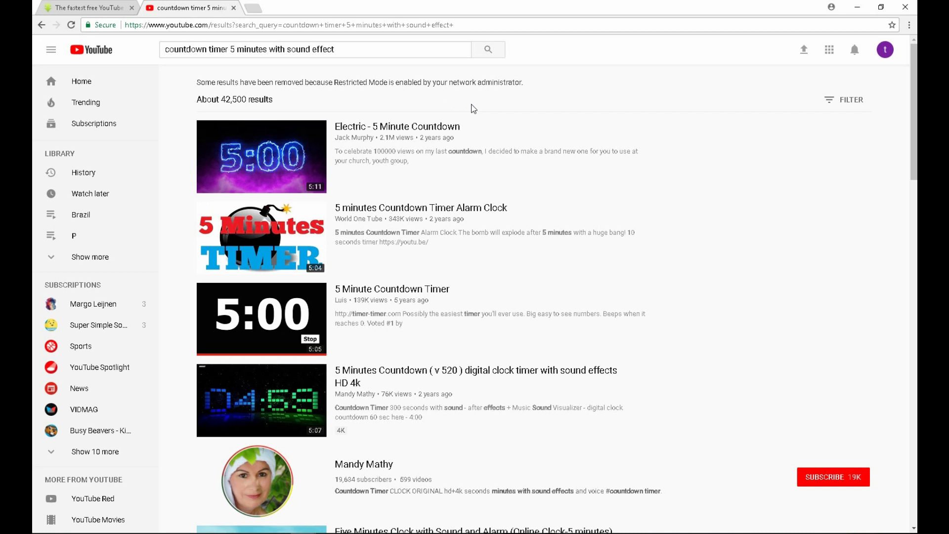
scroll(474, 109, "down", 1)
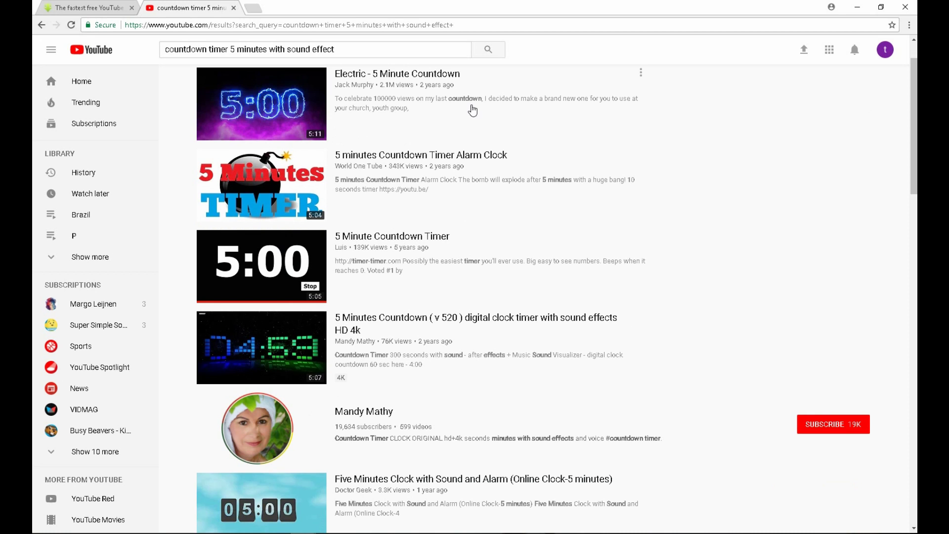
left_click(317, 257)
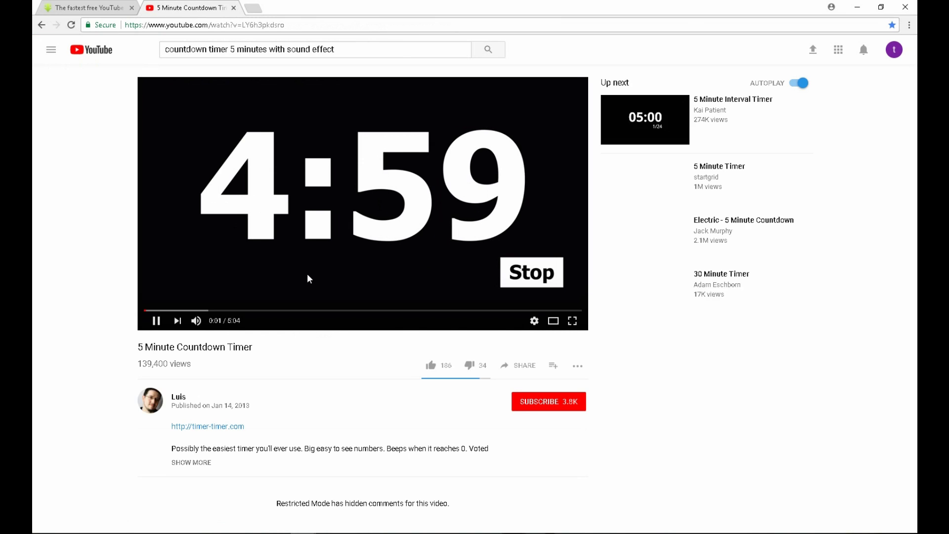
Step: Pause the countdown video, copy its link, return to the results, and switch to the savefrom.net tab
left_click(152, 321)
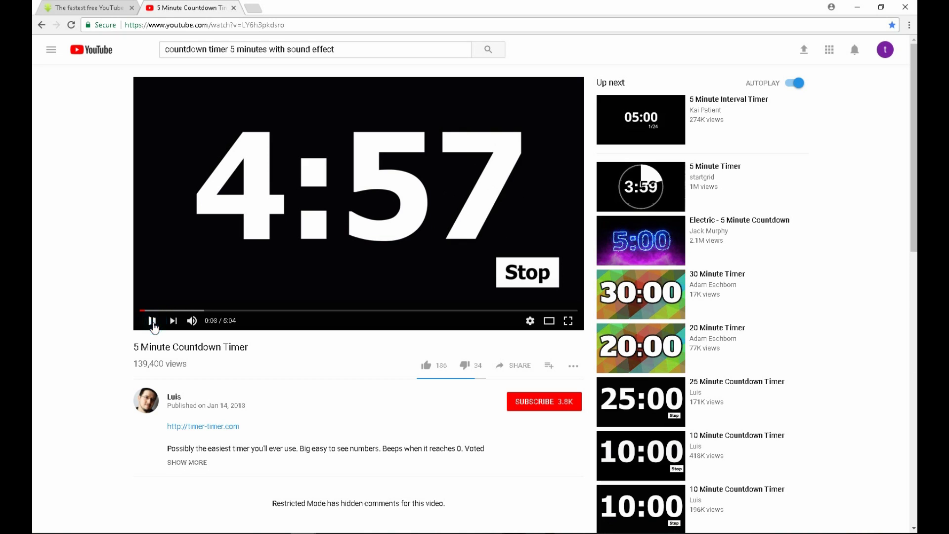
right_click(336, 210)
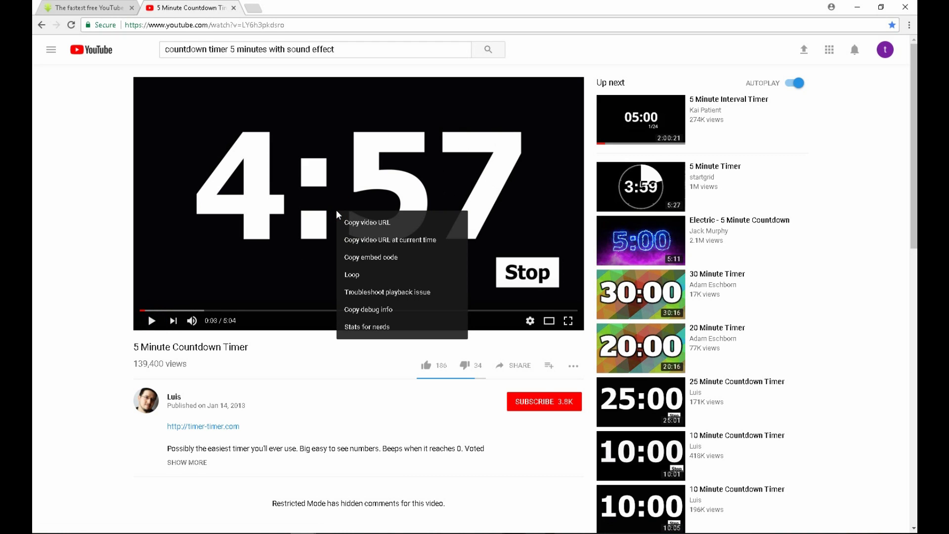
left_click(367, 222)
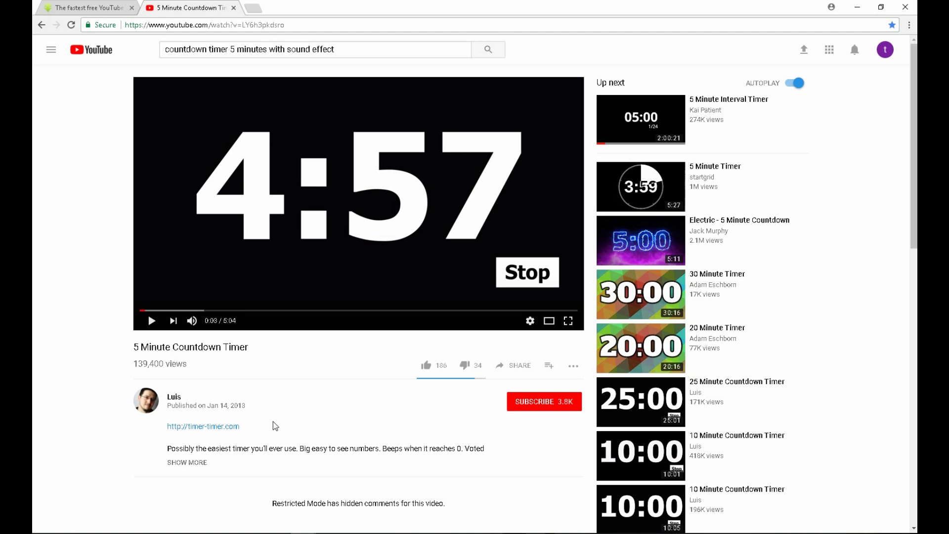
left_click(42, 26)
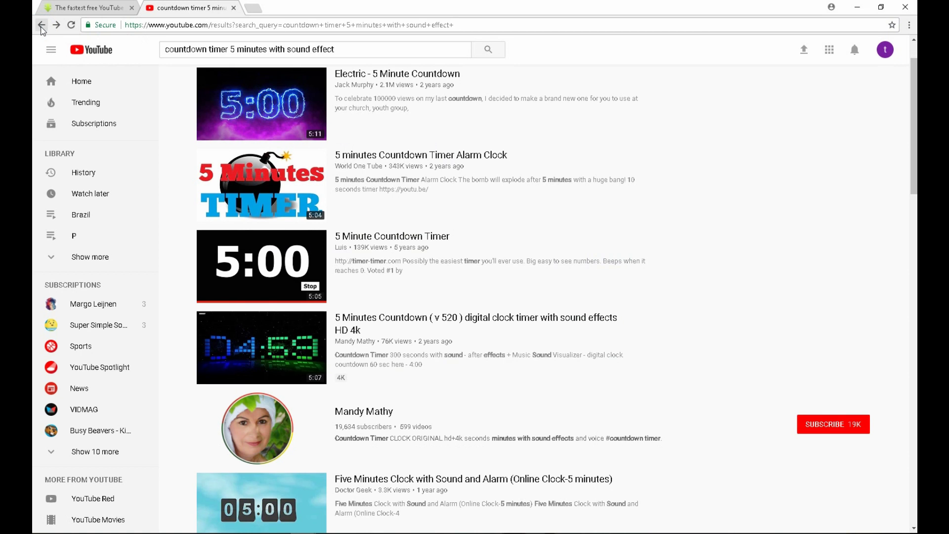
left_click(79, 9)
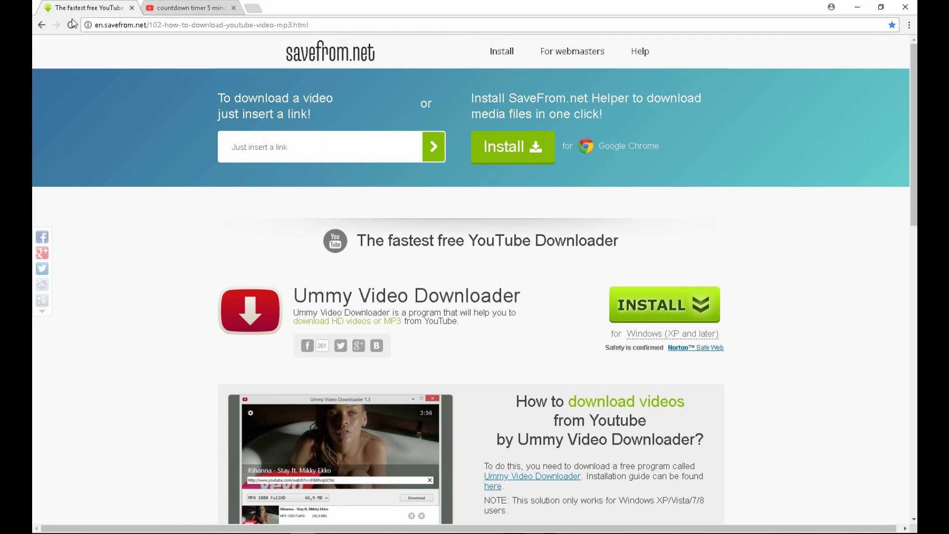
Step: Paste the countdown video link into savefrom.net and download it as MP4 720
left_click(311, 147)
key("ctrl+v")
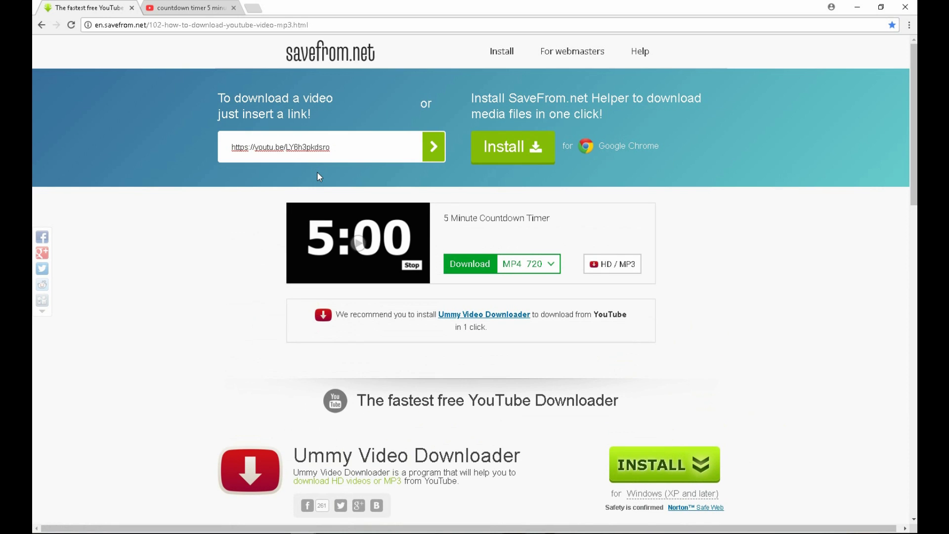
left_click(472, 270)
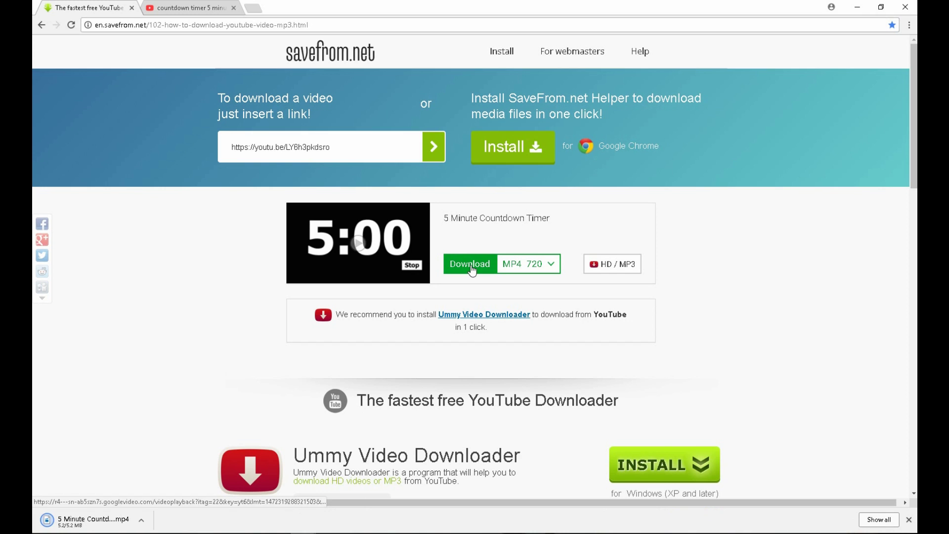
left_click(142, 523)
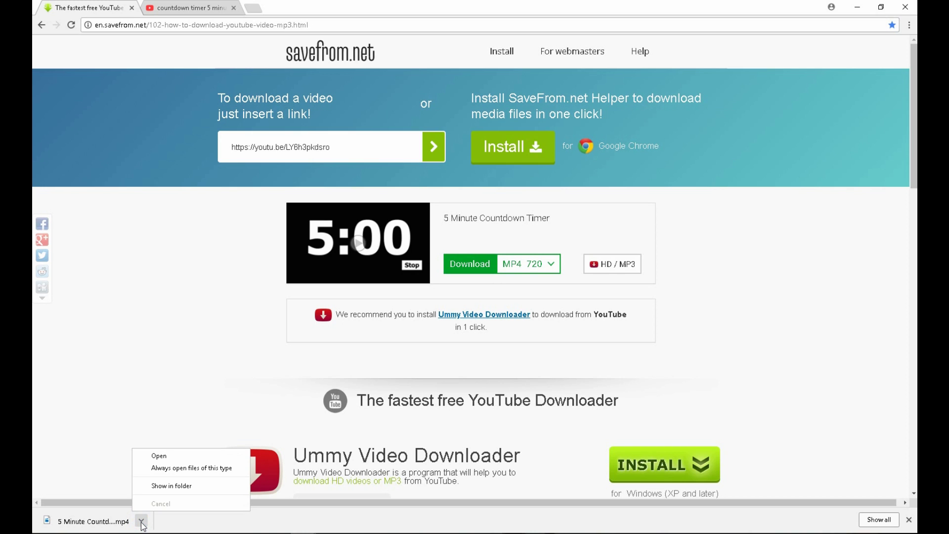
Step: Reveal the 5,317 KB countdown MP4 in Downloads, then return to Presentation1
left_click(160, 485)
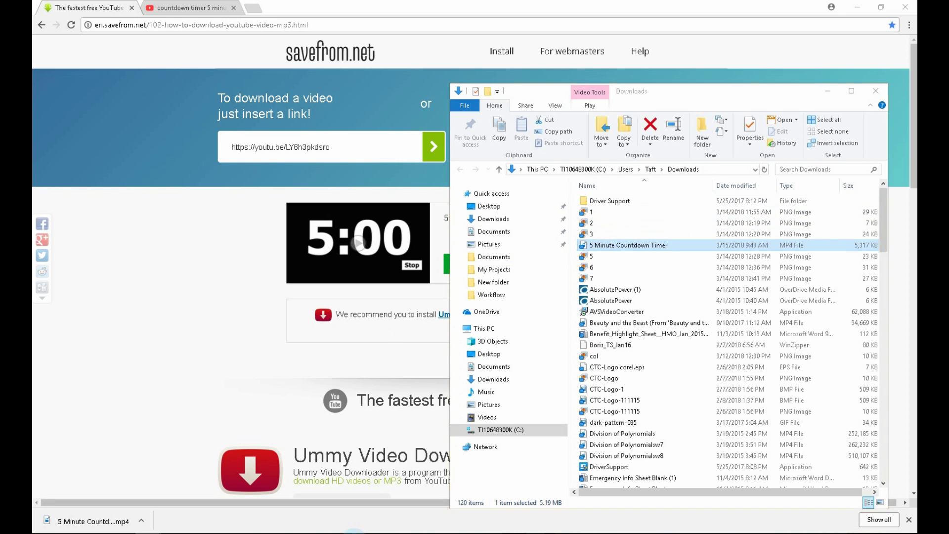
left_click(354, 530)
left_click(393, 504)
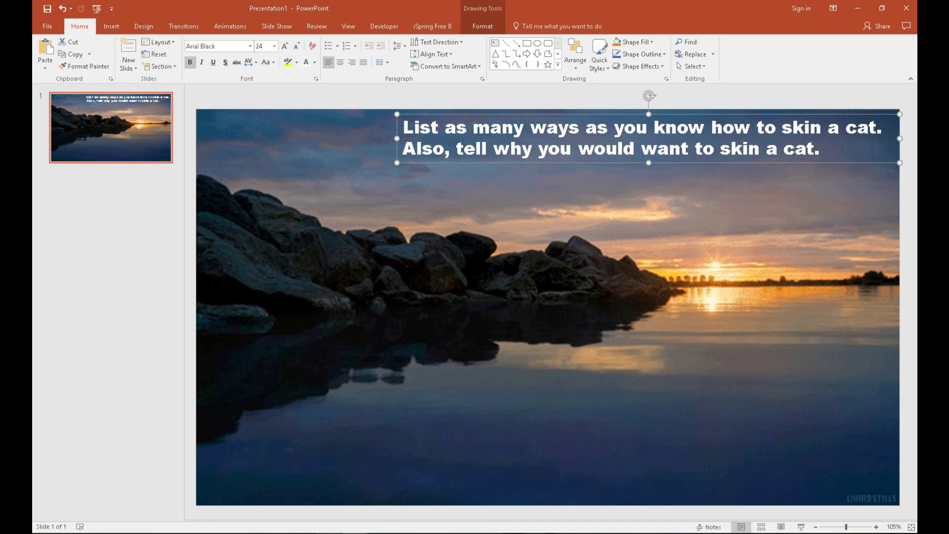
Step: Drag the 5 Minute Countdown Timer MP4 from Downloads onto the sunset slide
left_click(161, 533)
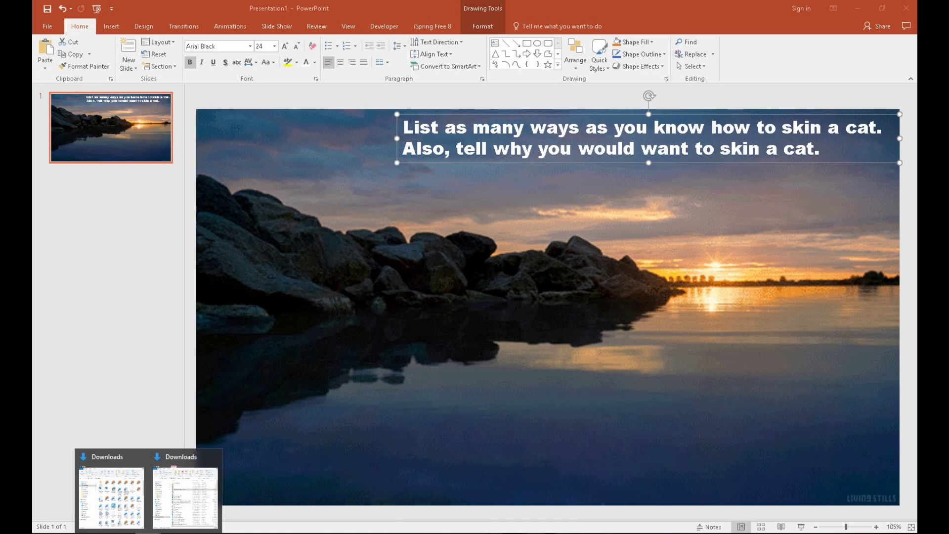
left_click(203, 503)
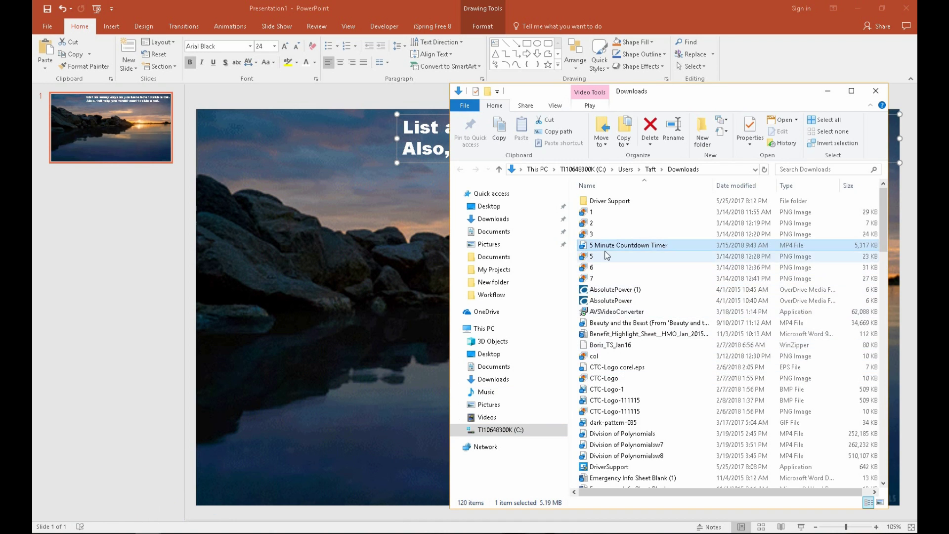
left_click_drag(595, 249, 356, 317)
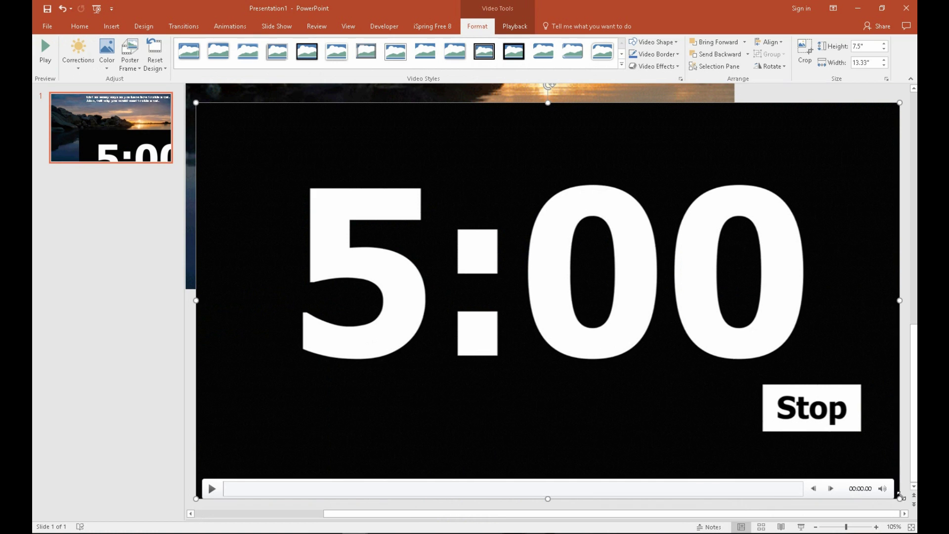
Step: Resize the countdown video to 0.83" × 1.47" and move it to the bottom-right corner
left_click_drag(900, 499, 272, 160)
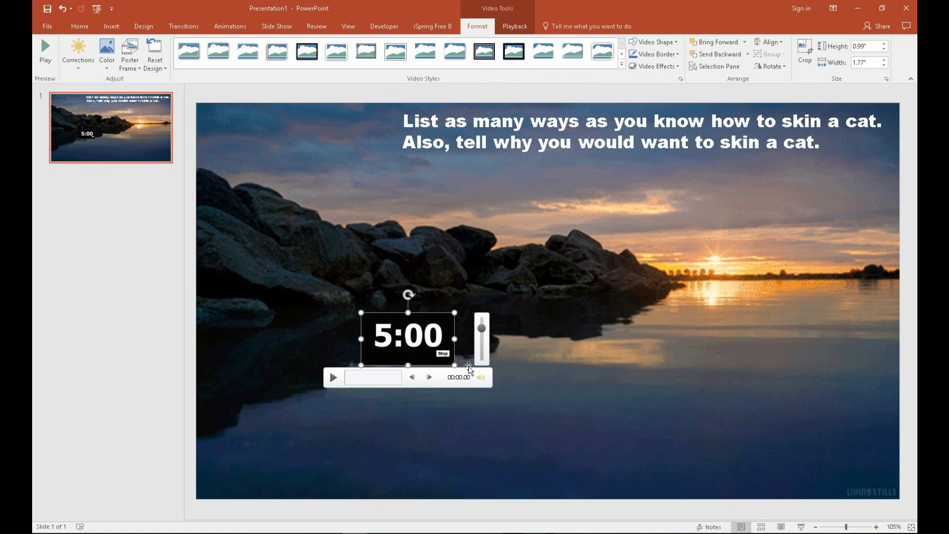
left_click_drag(455, 365, 864, 468)
left_click(421, 345)
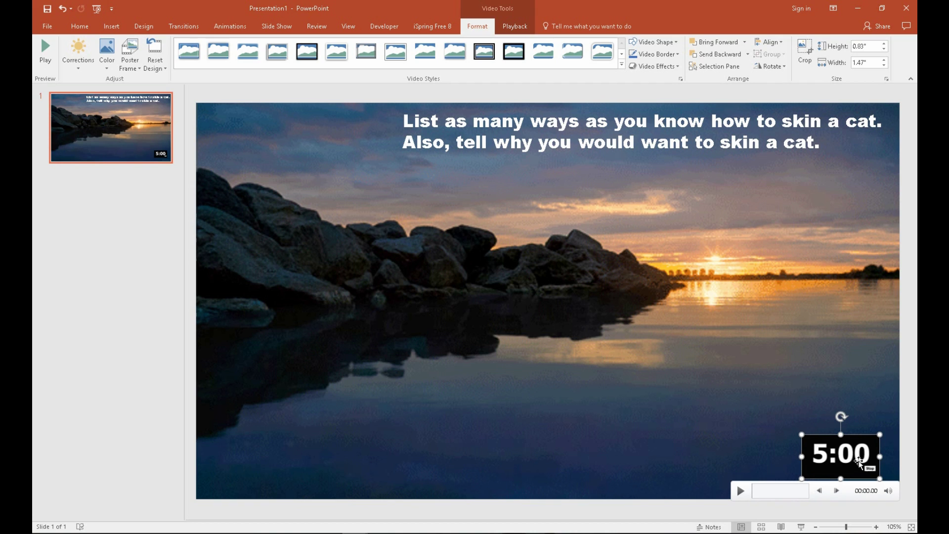
left_click(516, 27)
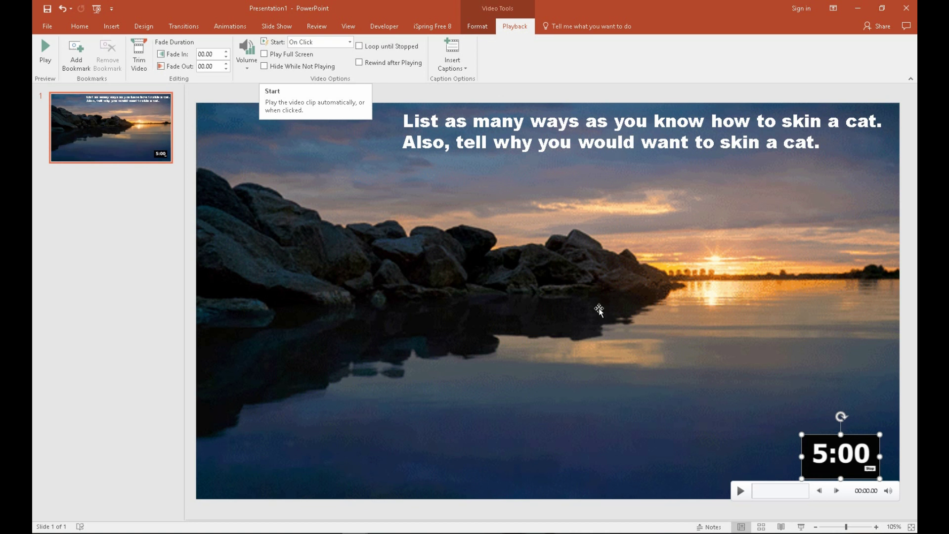
left_click(801, 527)
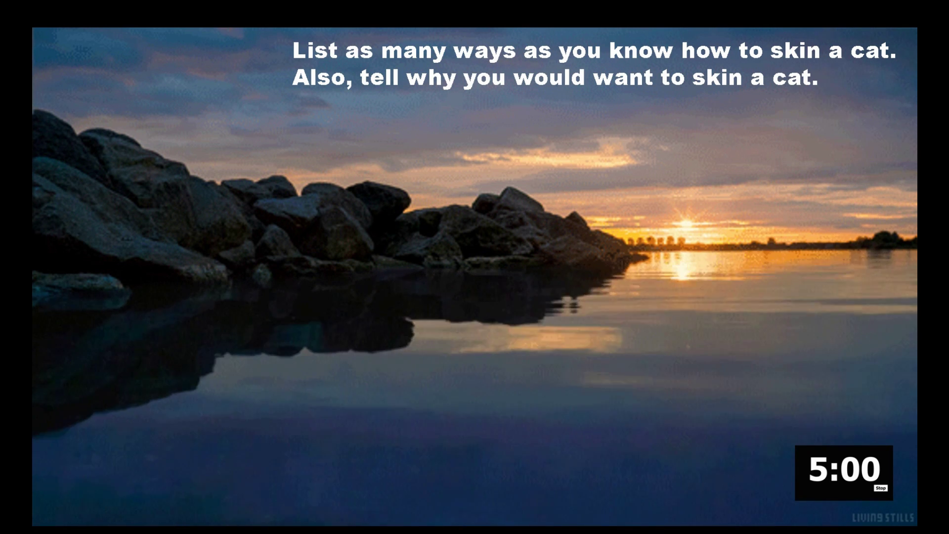
mouse_move(831, 476)
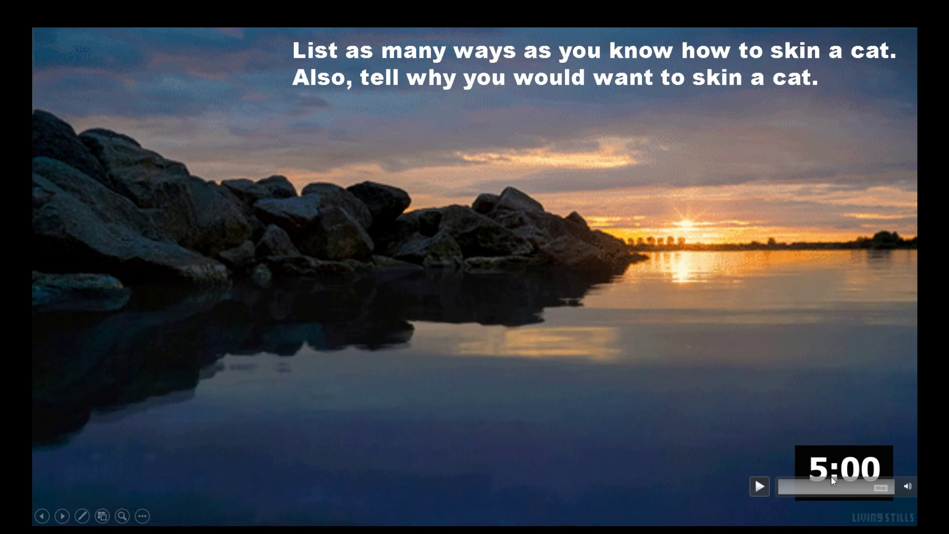
left_click(760, 486)
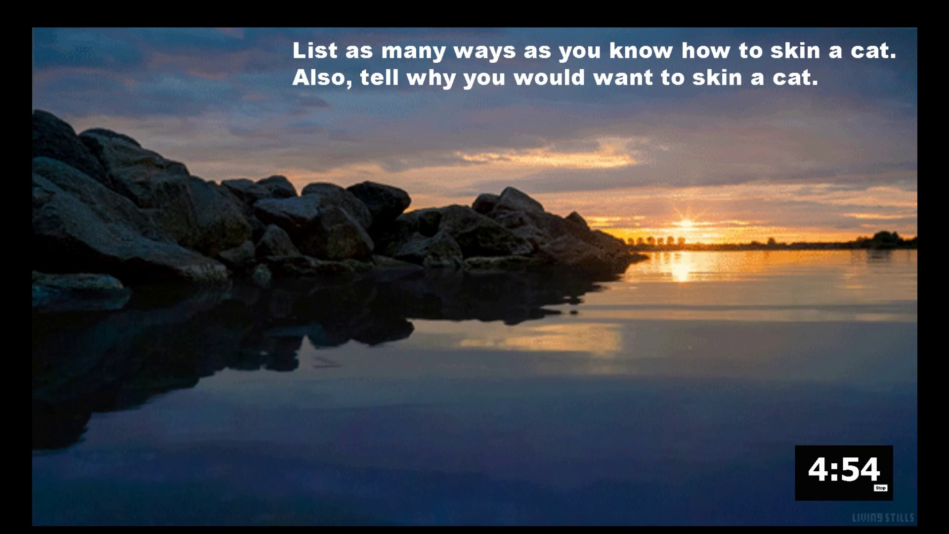
left_click(760, 487)
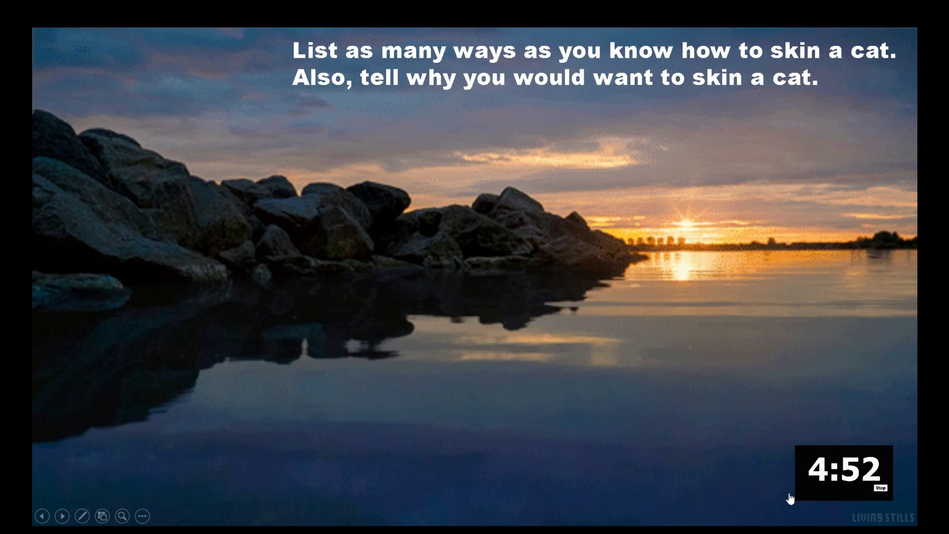
mouse_move(790, 488)
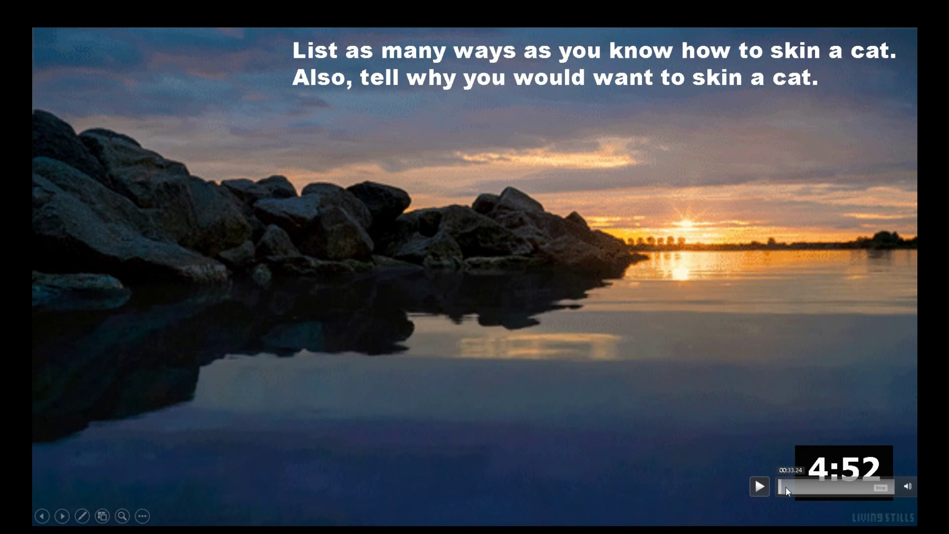
left_click_drag(780, 488, 824, 488)
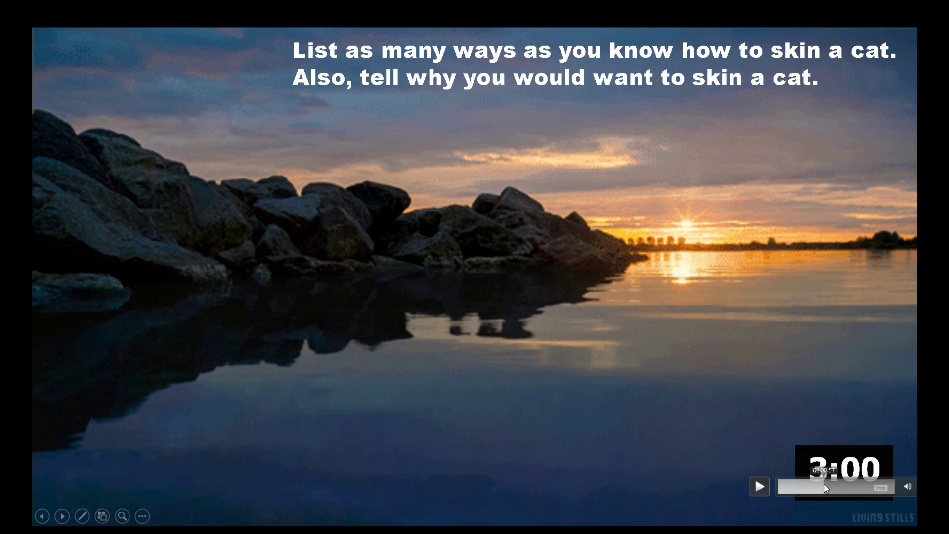
left_click(760, 487)
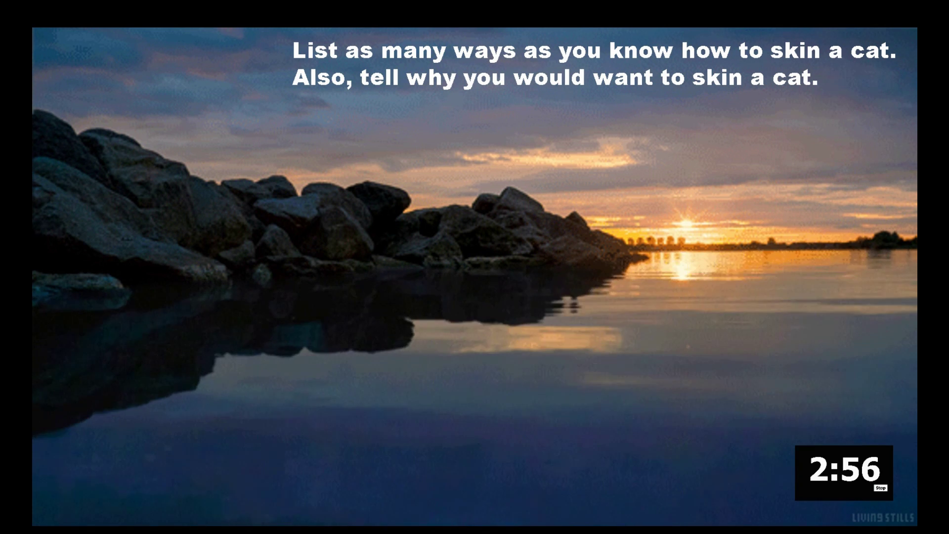
mouse_move(821, 472)
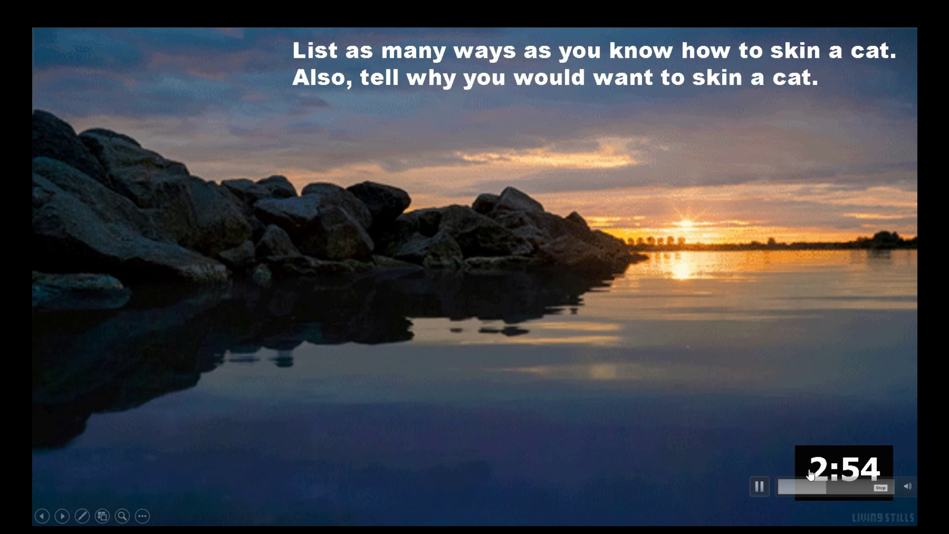
left_click(759, 486)
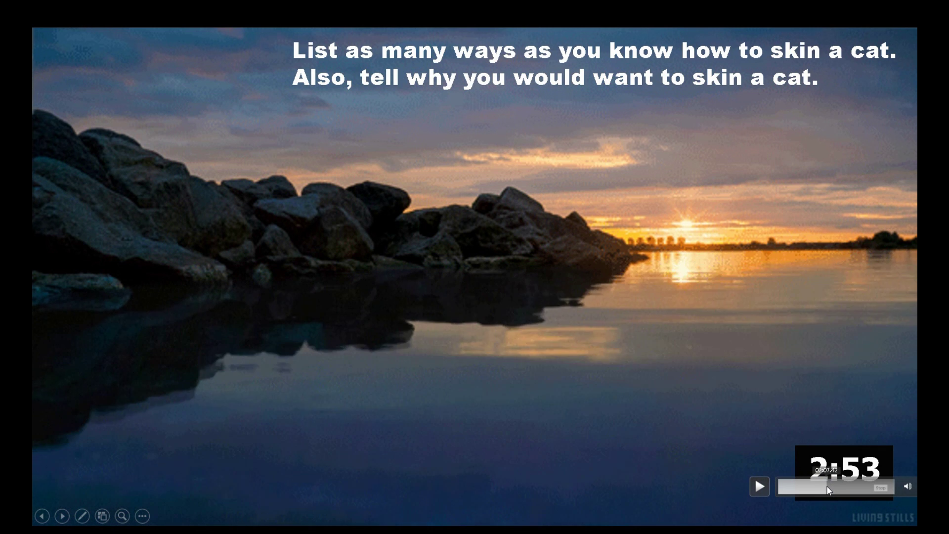
left_click(884, 490)
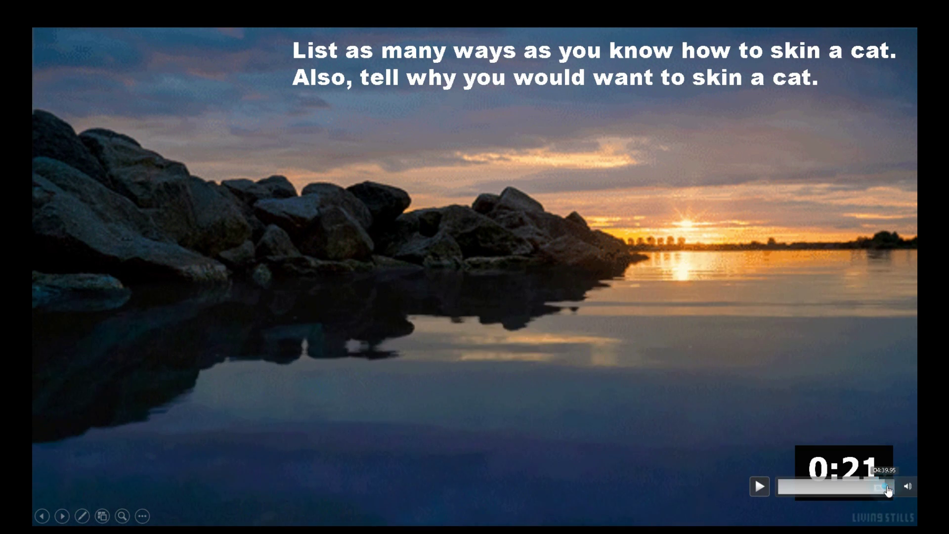
left_click(888, 490)
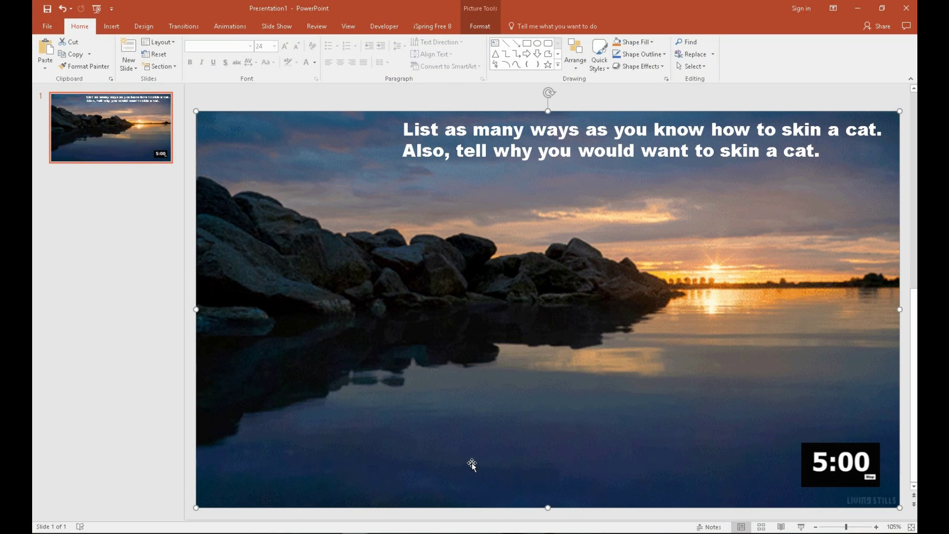
Step: Search YouTube for 'soft music 5 minutes'
mouse_move(306, 530)
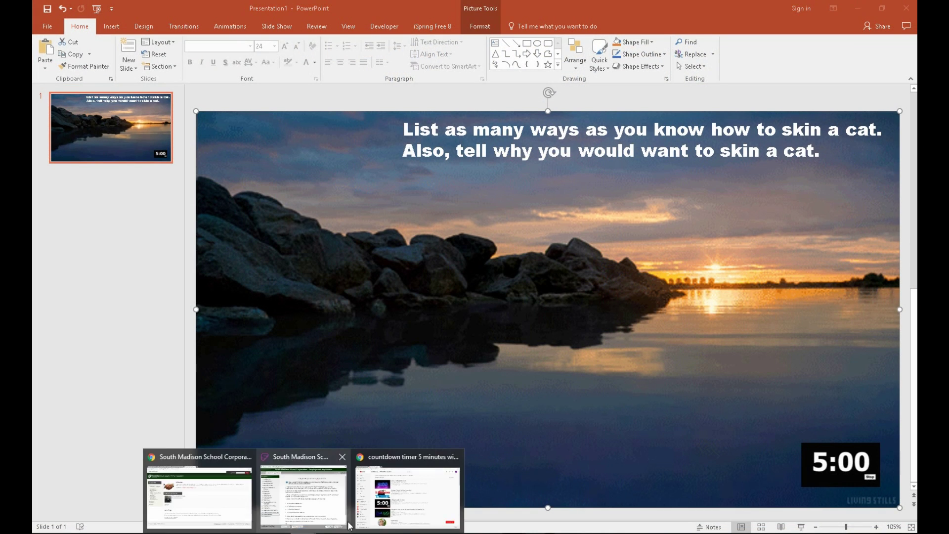
left_click(403, 507)
left_click_drag(341, 50, 166, 52)
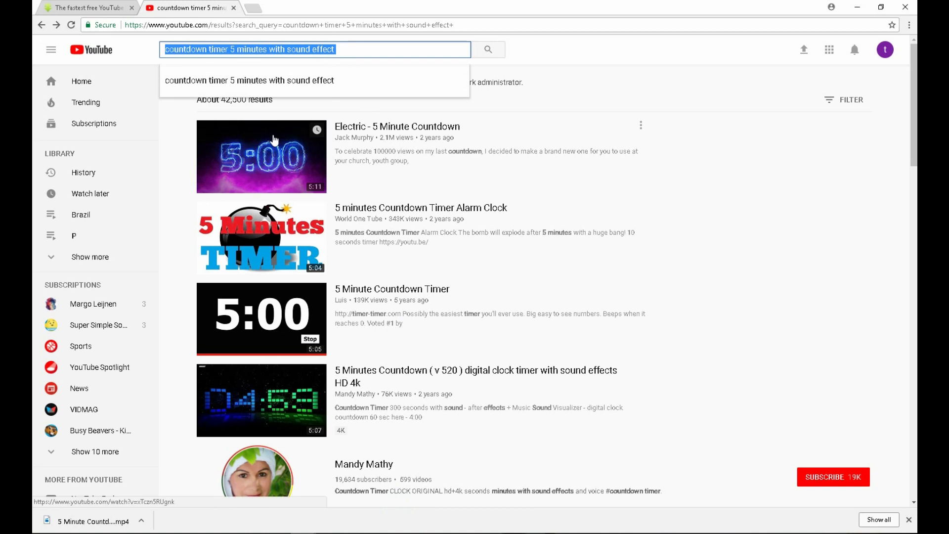
type("softe")
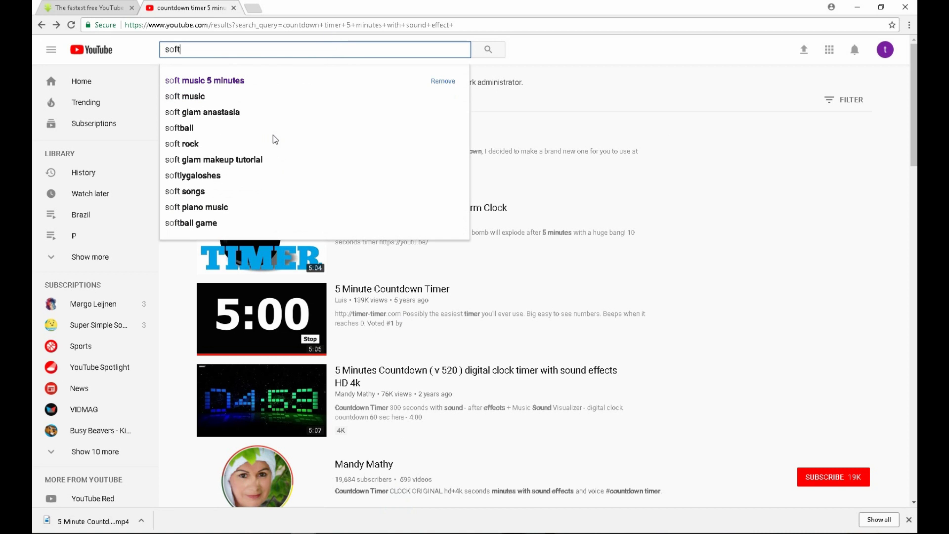
key("BackSpace")
left_click(248, 81)
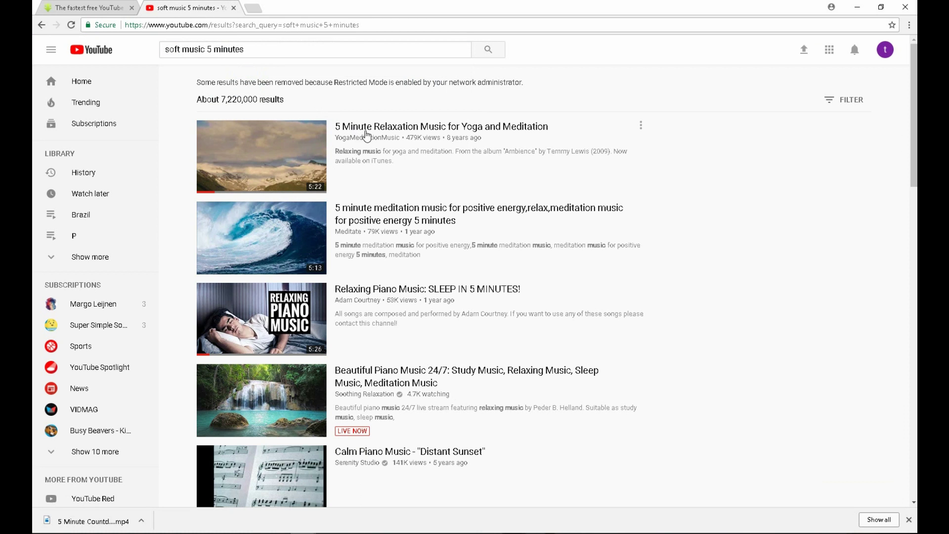
Step: Open and pause 'The Most Relaxing Music Ever!' video, then bring up the player's link menu
left_click(300, 318)
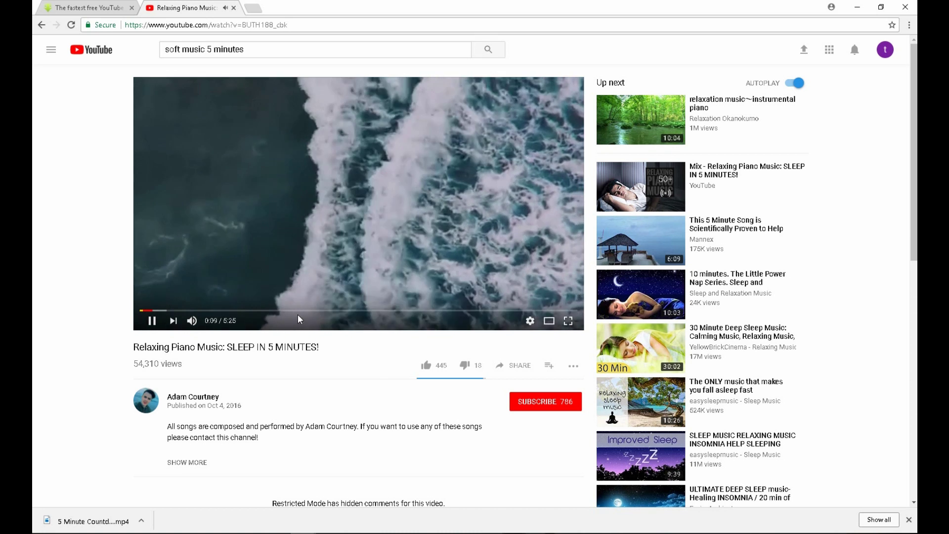
left_click(42, 25)
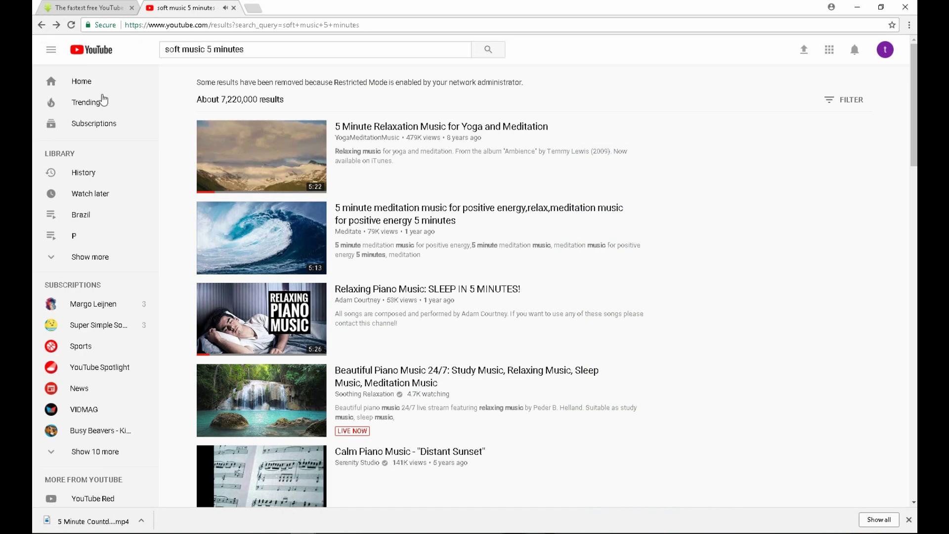
scroll(337, 251, "down", 5)
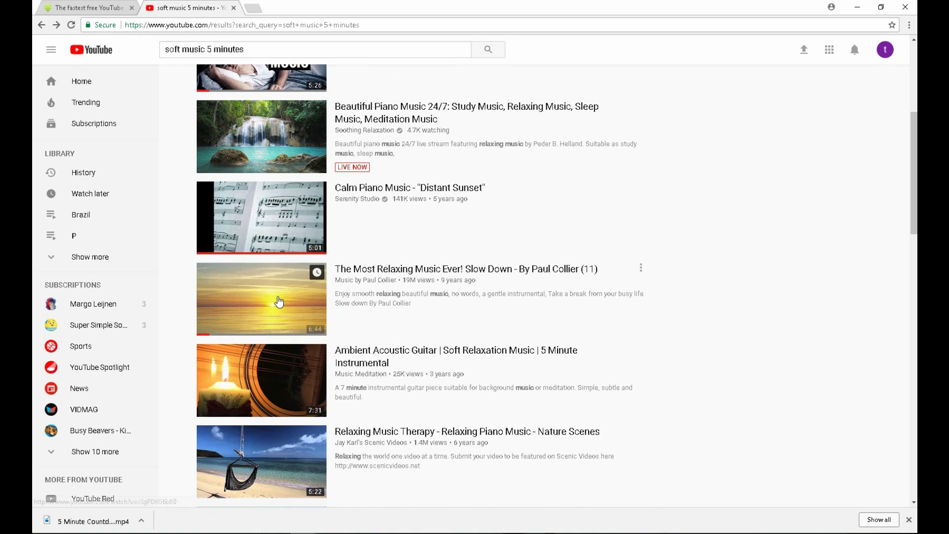
left_click(280, 301)
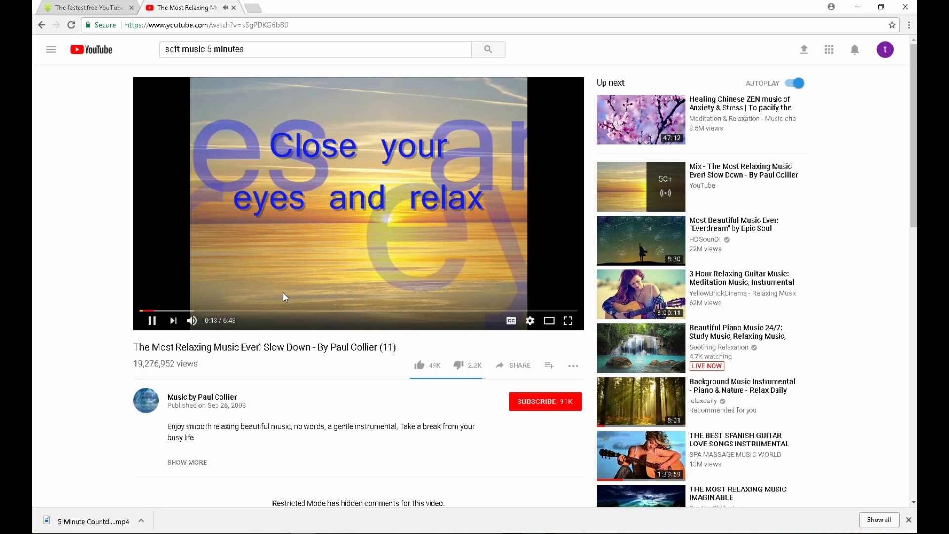
left_click(154, 323)
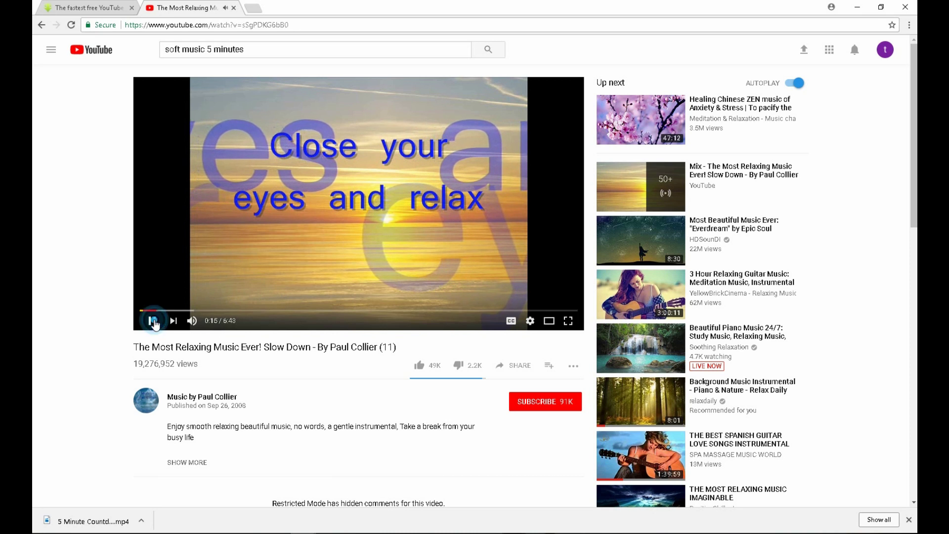
right_click(291, 275)
Step: Copy the music video URL, download it as MP4 360 via SaveFrom.net, and show videoplayback (2) in Downloads
left_click(313, 283)
left_click(110, 11)
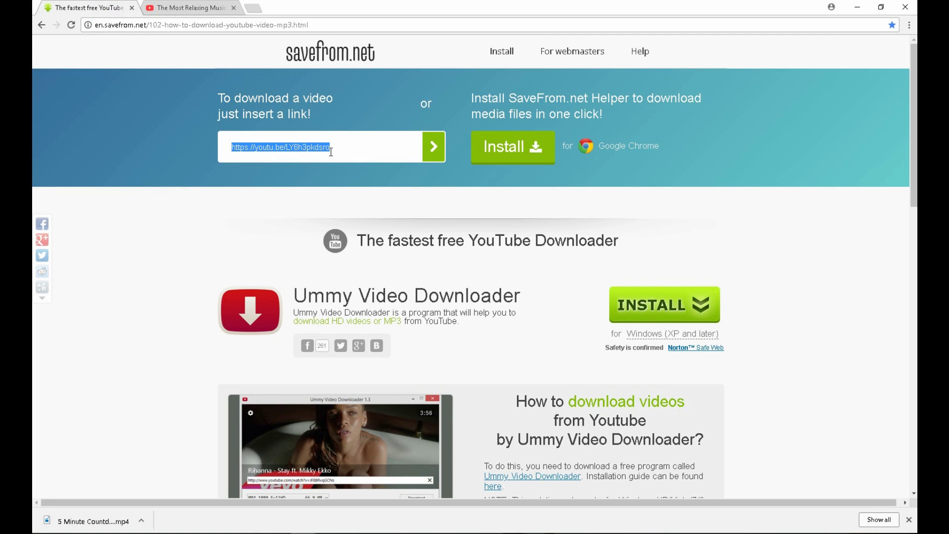
type("https://youtu.be/sSgPDKG6bB0")
left_click(420, 150)
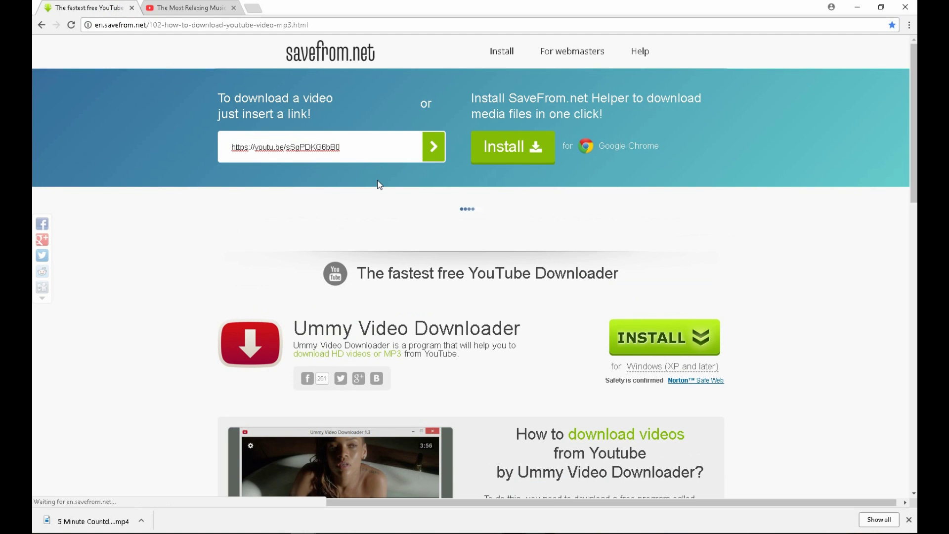
left_click(474, 272)
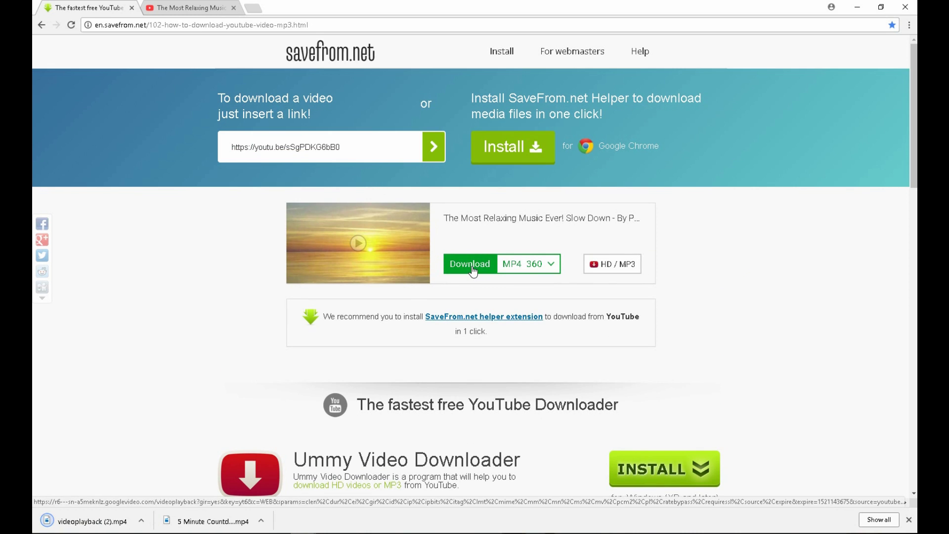
left_click(142, 521)
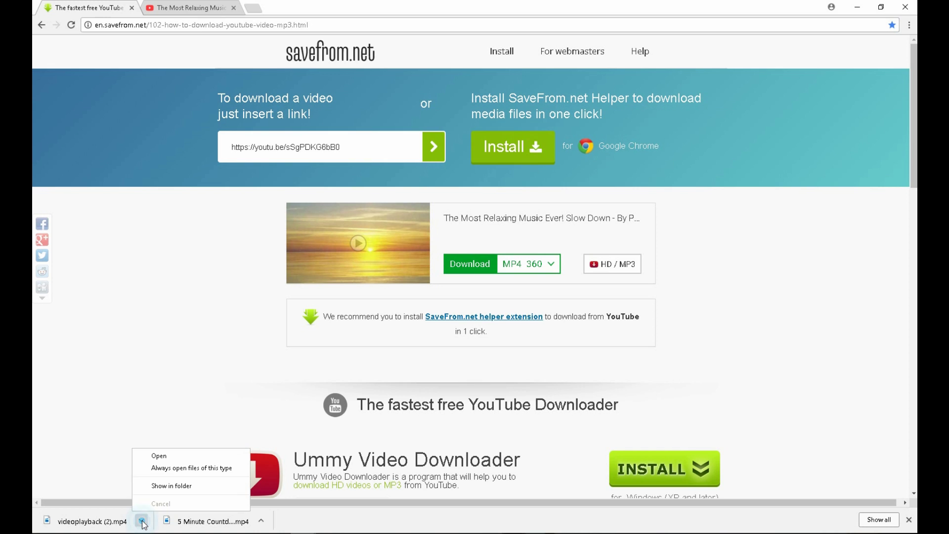
left_click(171, 486)
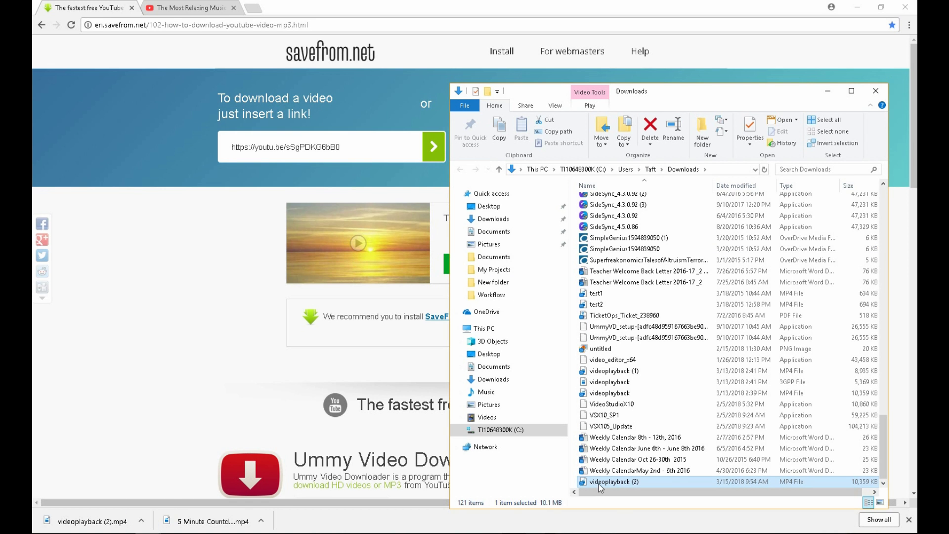
Step: Drag videoplayback (2) from Downloads onto the slide and move it to the centre
mouse_move(354, 533)
left_click(376, 518)
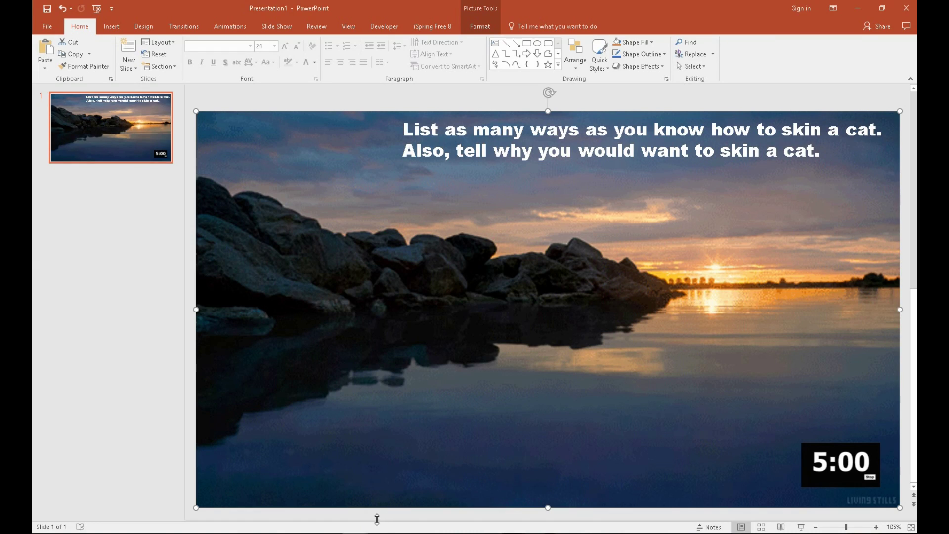
mouse_move(148, 533)
left_click(183, 494)
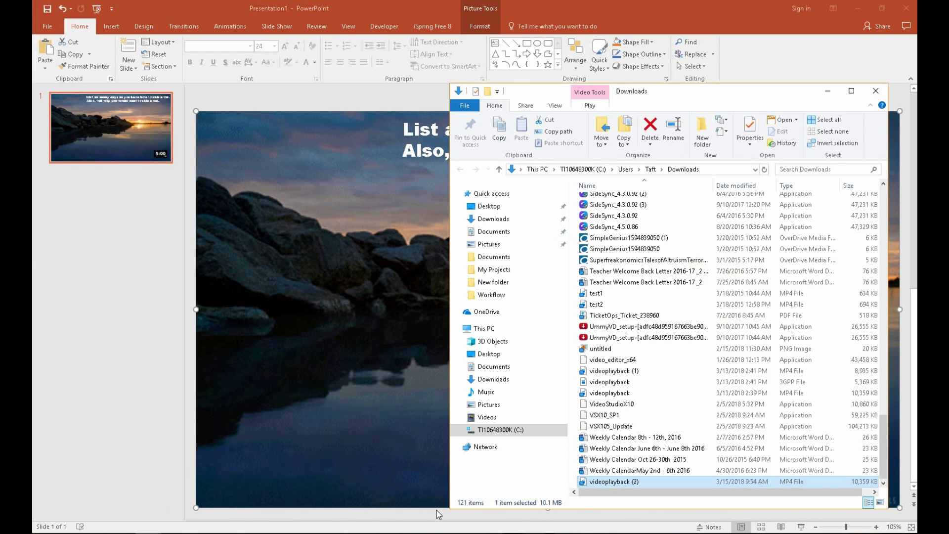
left_click_drag(617, 484, 368, 431)
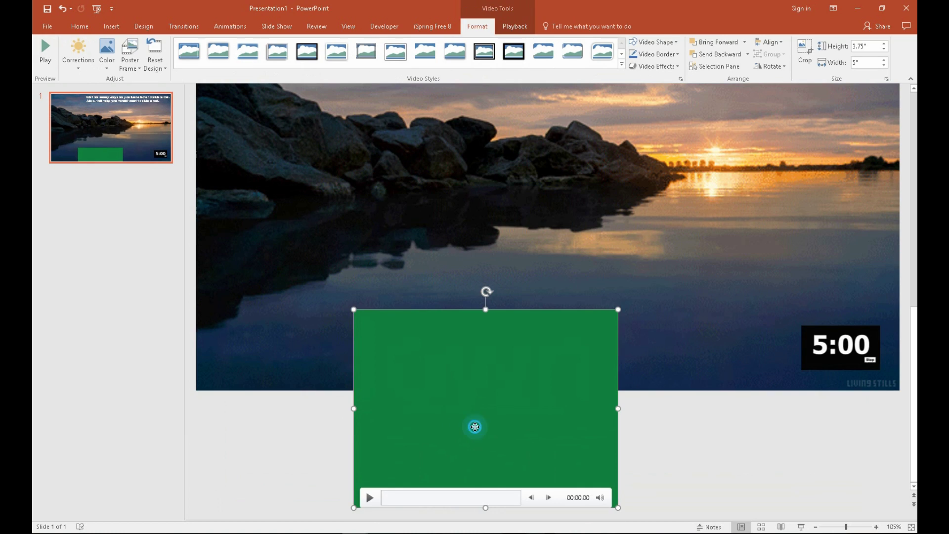
left_click_drag(474, 426, 493, 249)
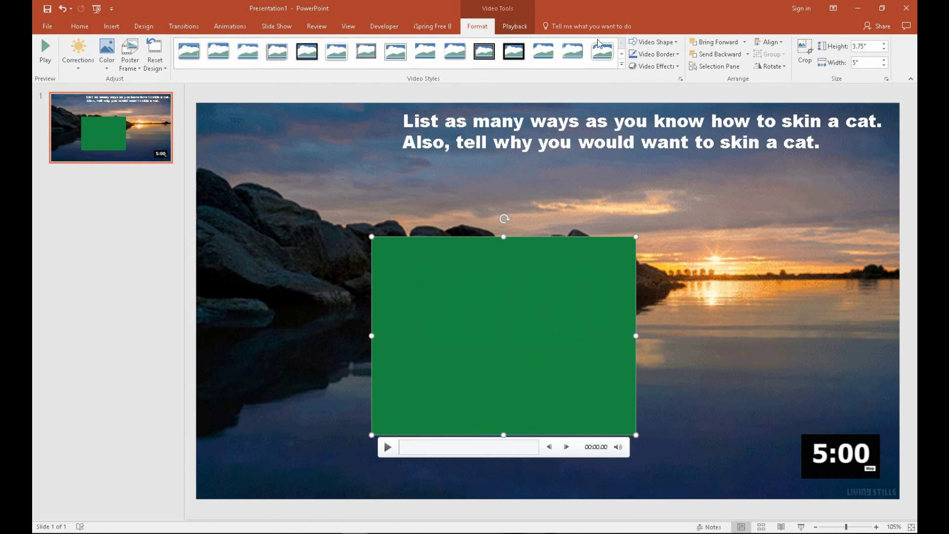
Step: Set the music video's playback Start option to Automatically
left_click(521, 27)
left_click(350, 42)
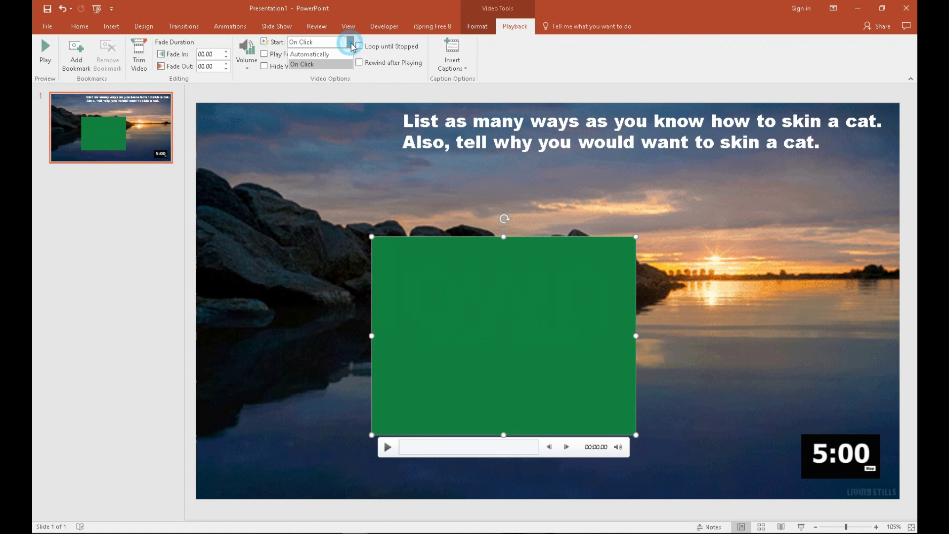
left_click(338, 56)
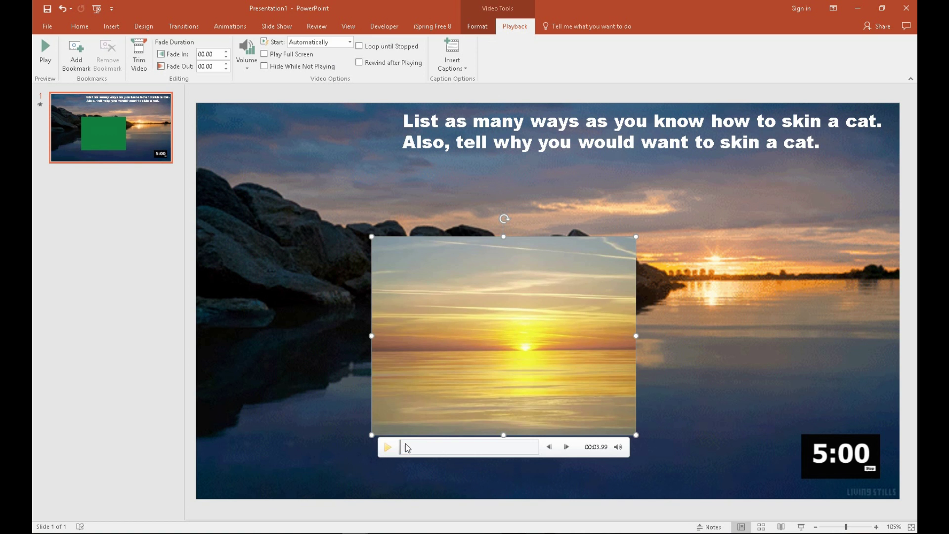
Step: Send the music video to back so the sunset picture covers it
right_click(503, 322)
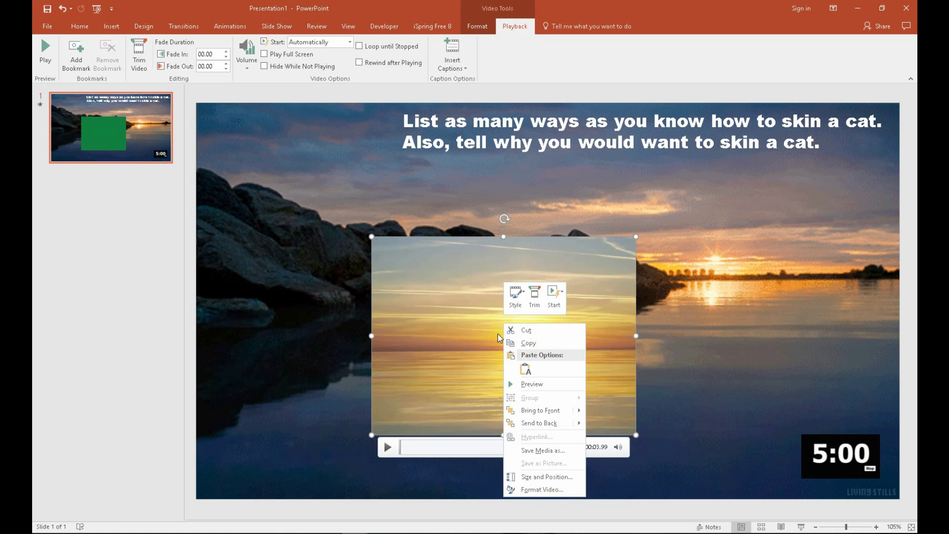
left_click(539, 423)
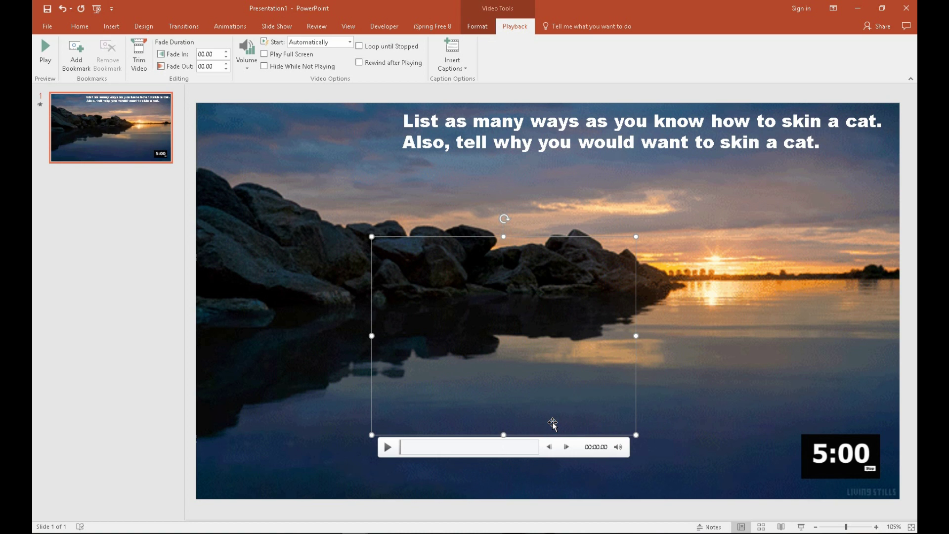
left_click(703, 363)
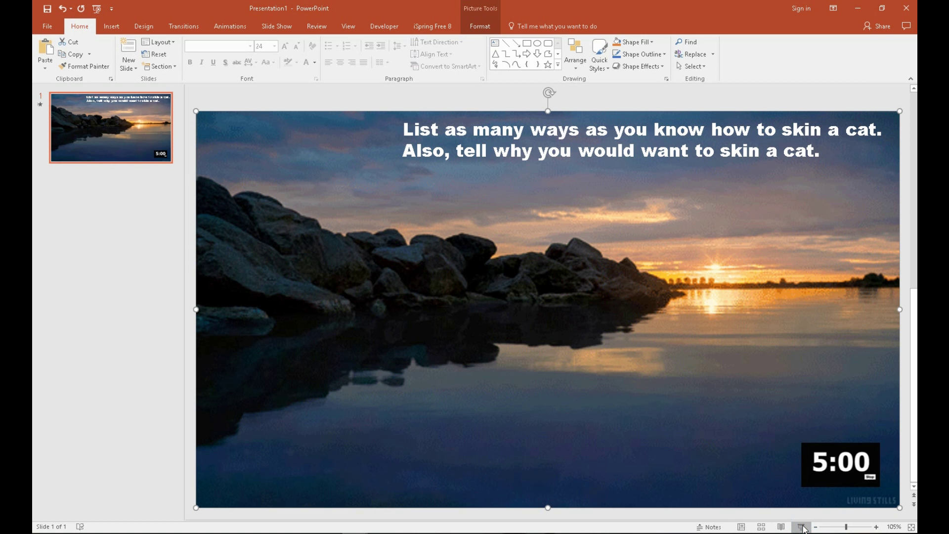
Step: Start the slide show to preview the sunset slide with its prompt and 5:00 timer
left_click(802, 527)
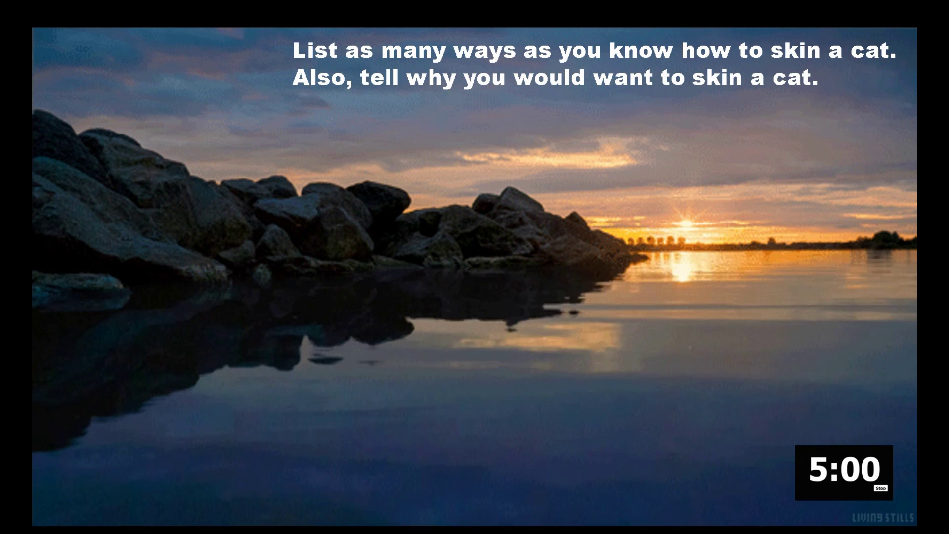
mouse_move(755, 476)
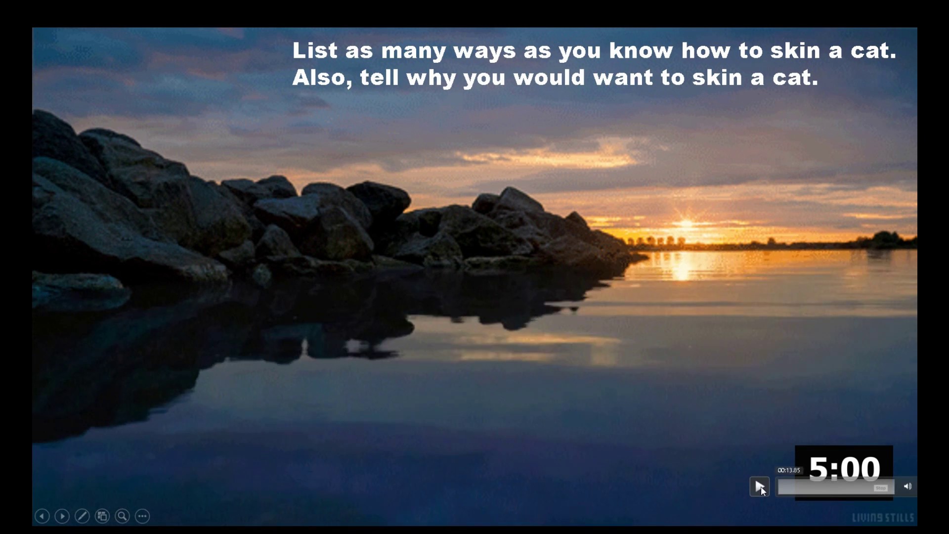